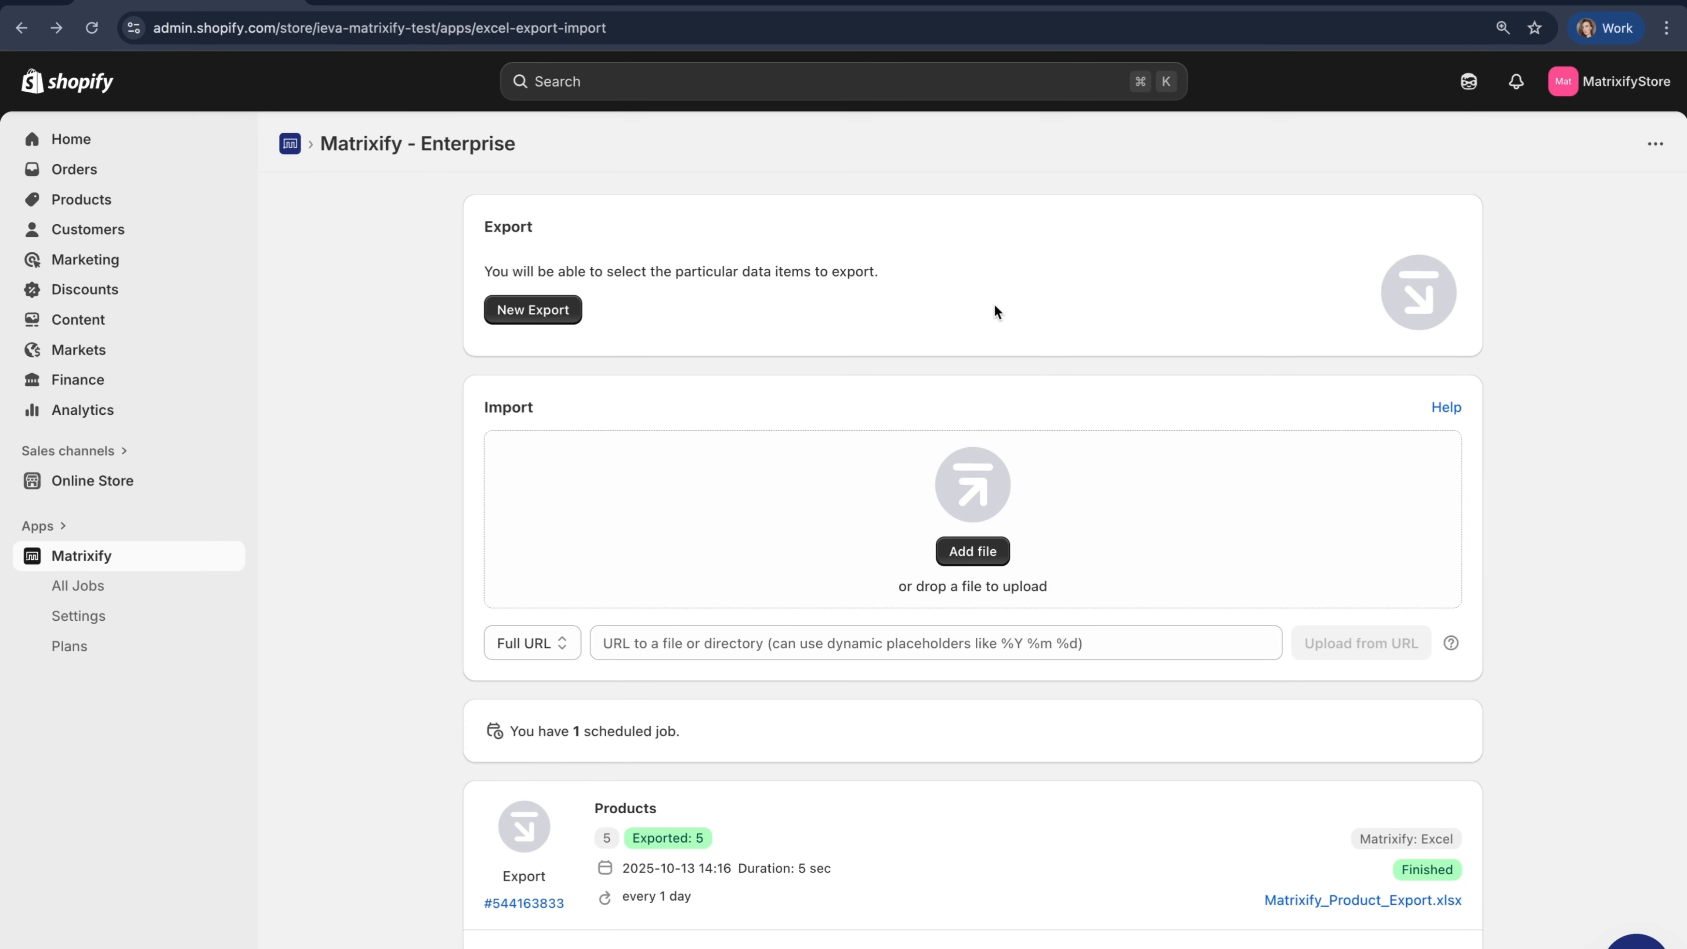
# - Start a new export and set its format to Matrixify: Excel
pyautogui.click(543, 314)
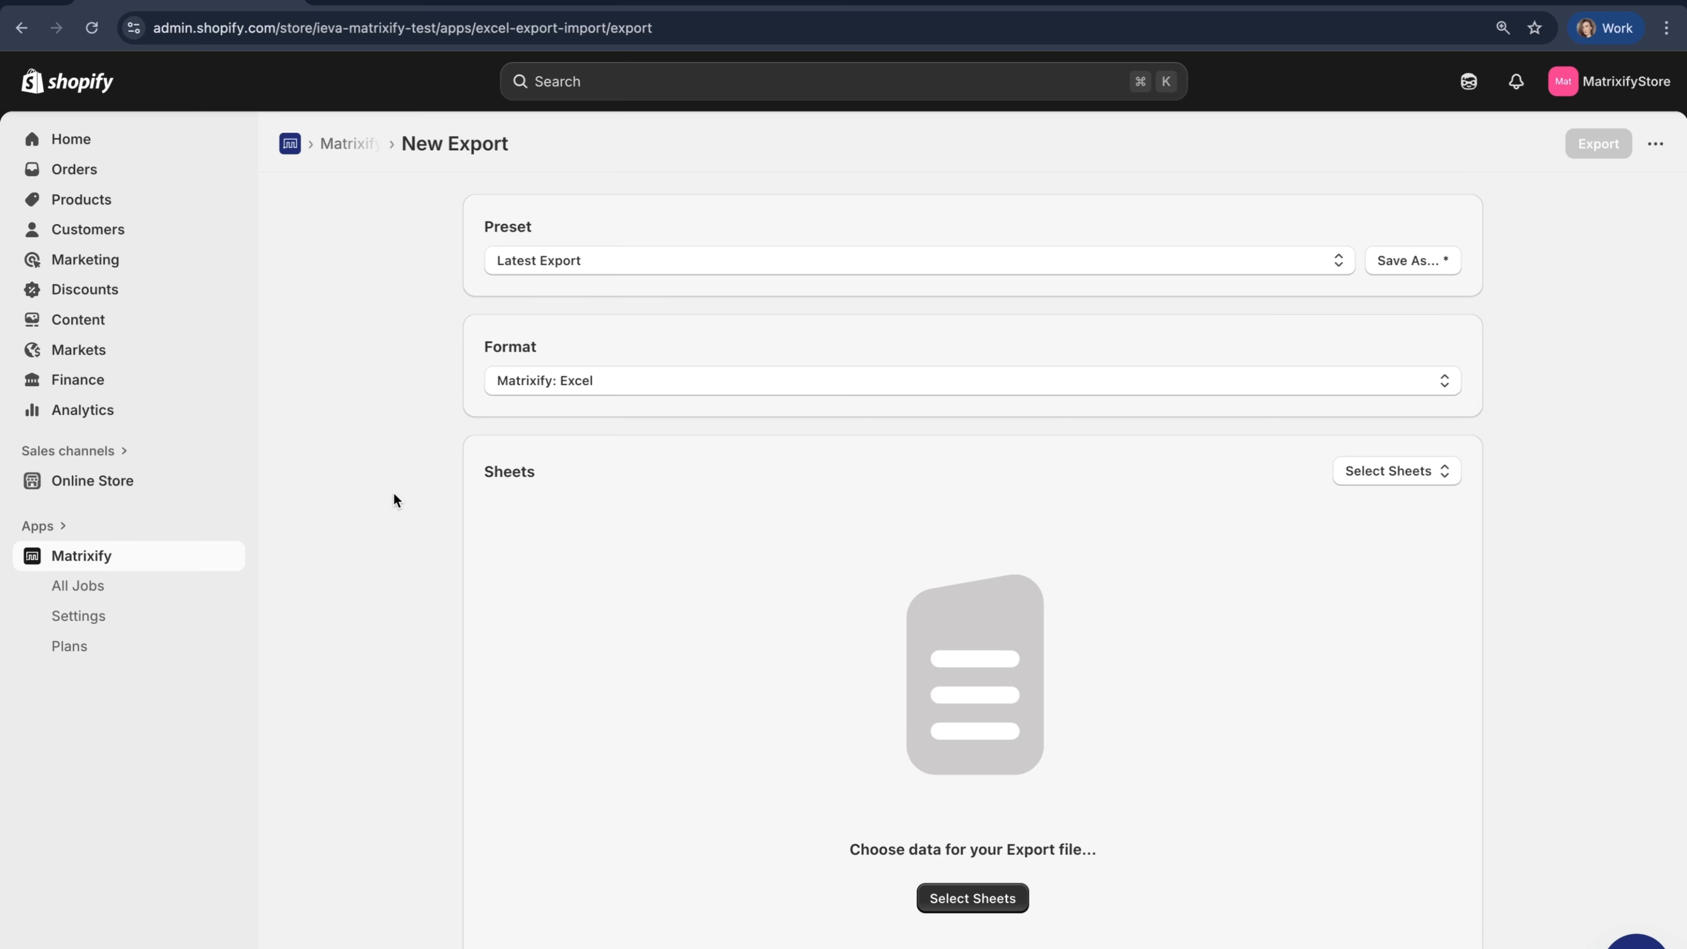
pyautogui.click(700, 384)
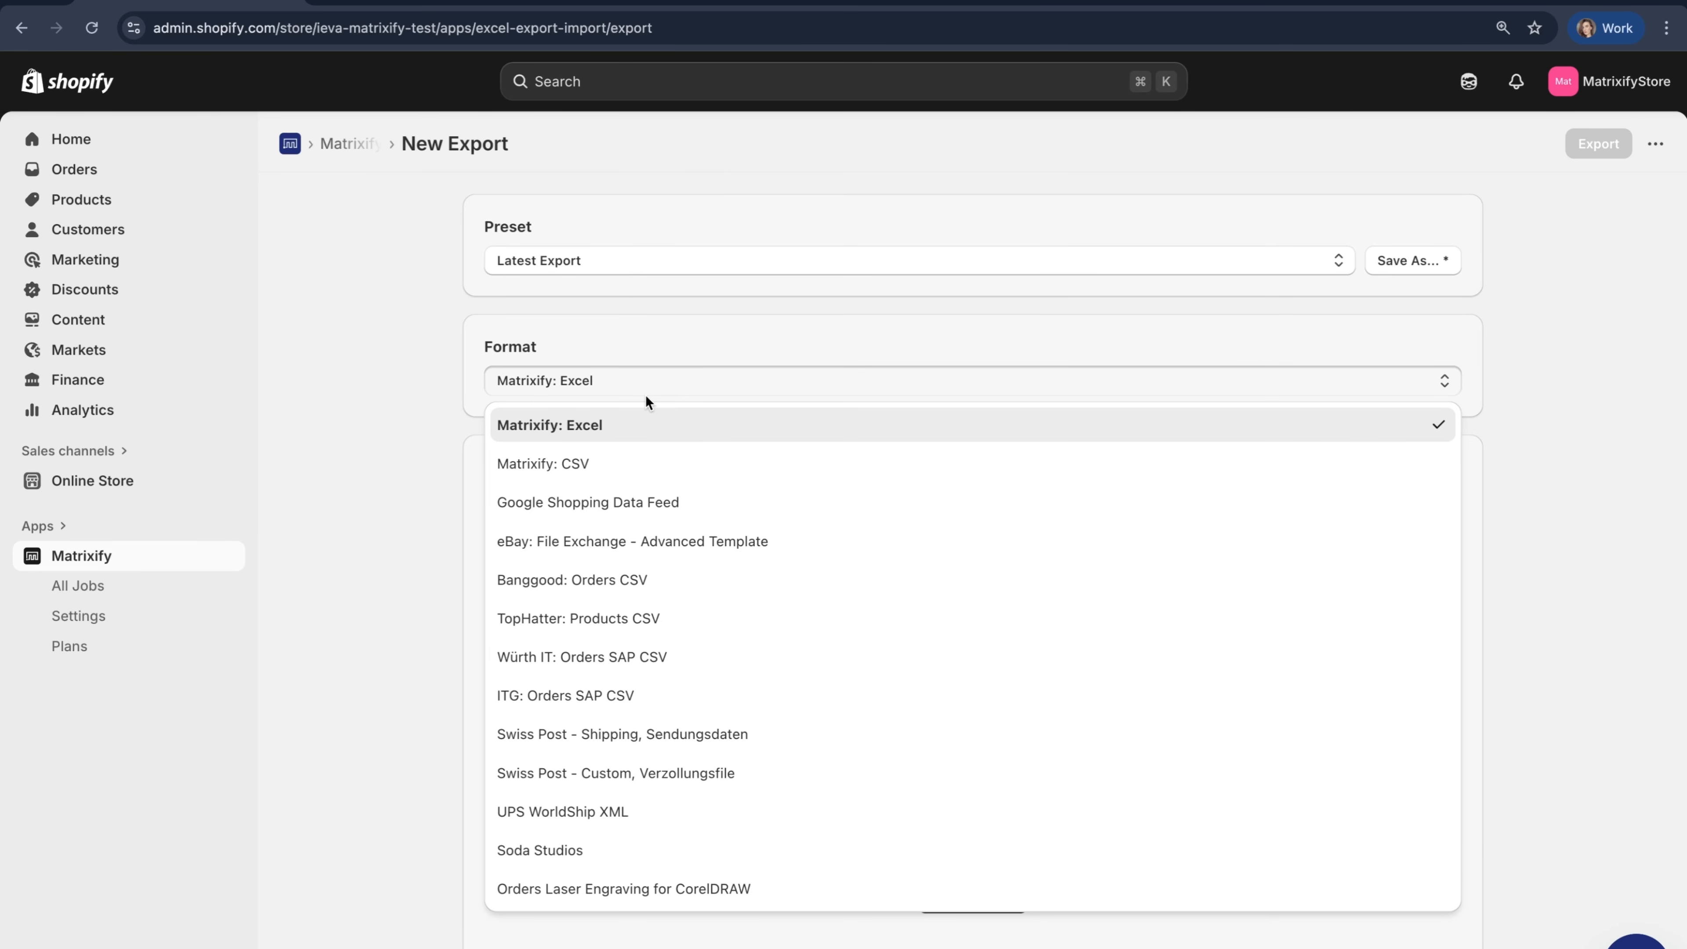
pyautogui.click(538, 463)
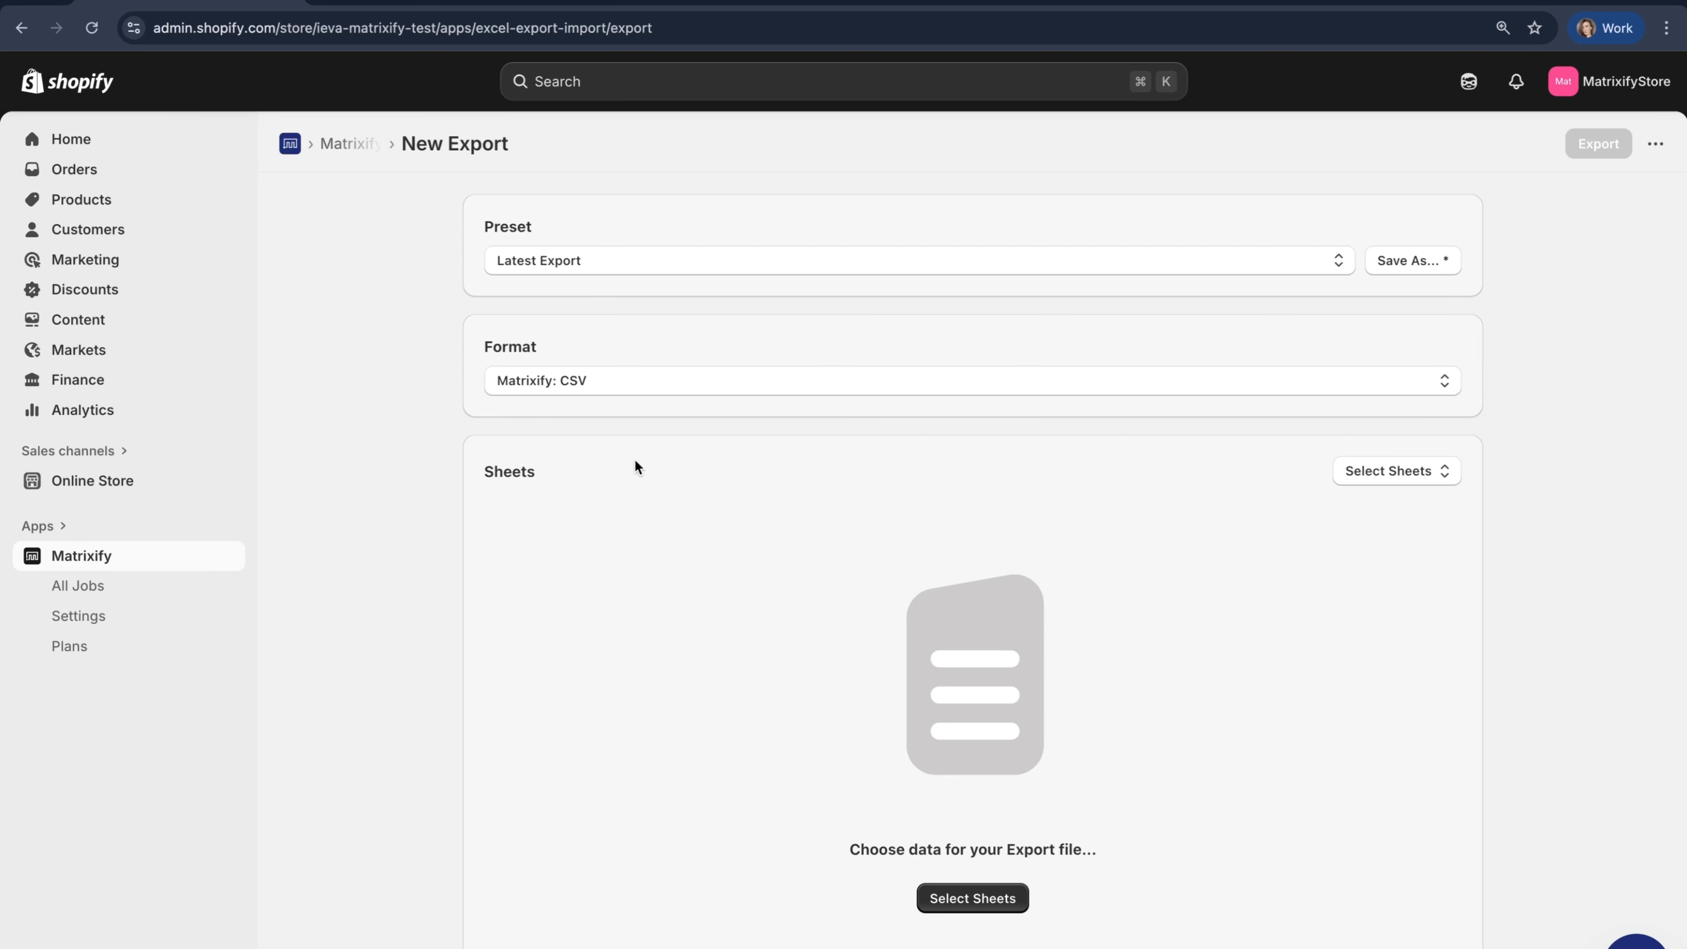
pyautogui.click(844, 385)
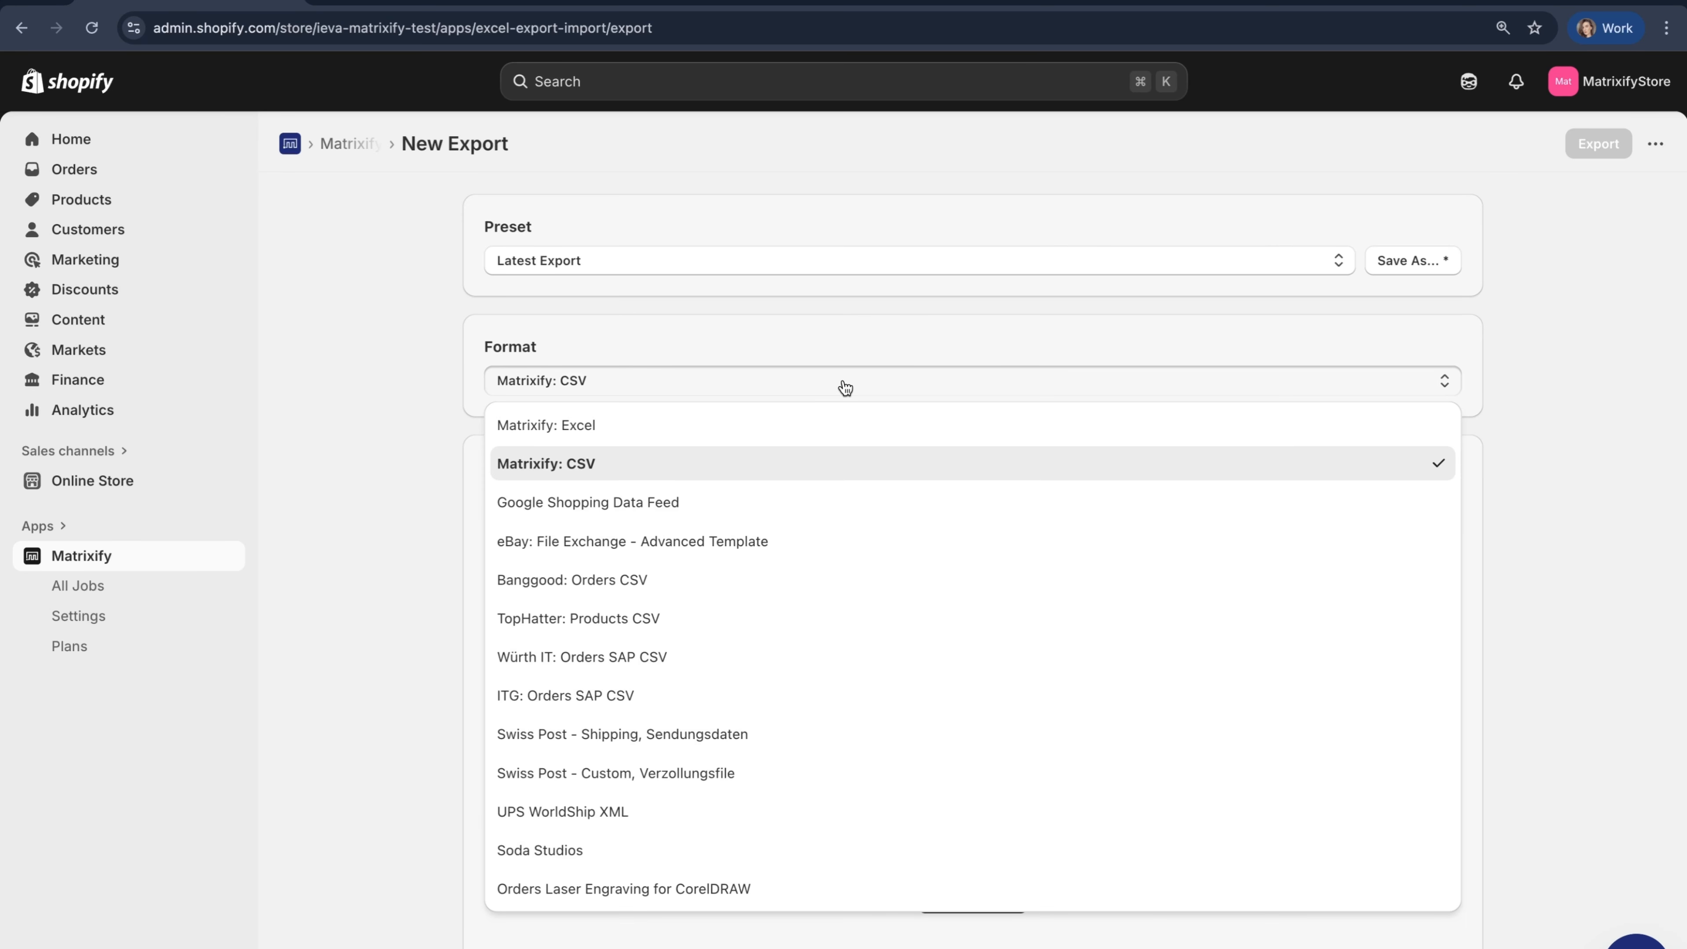
pyautogui.click(819, 429)
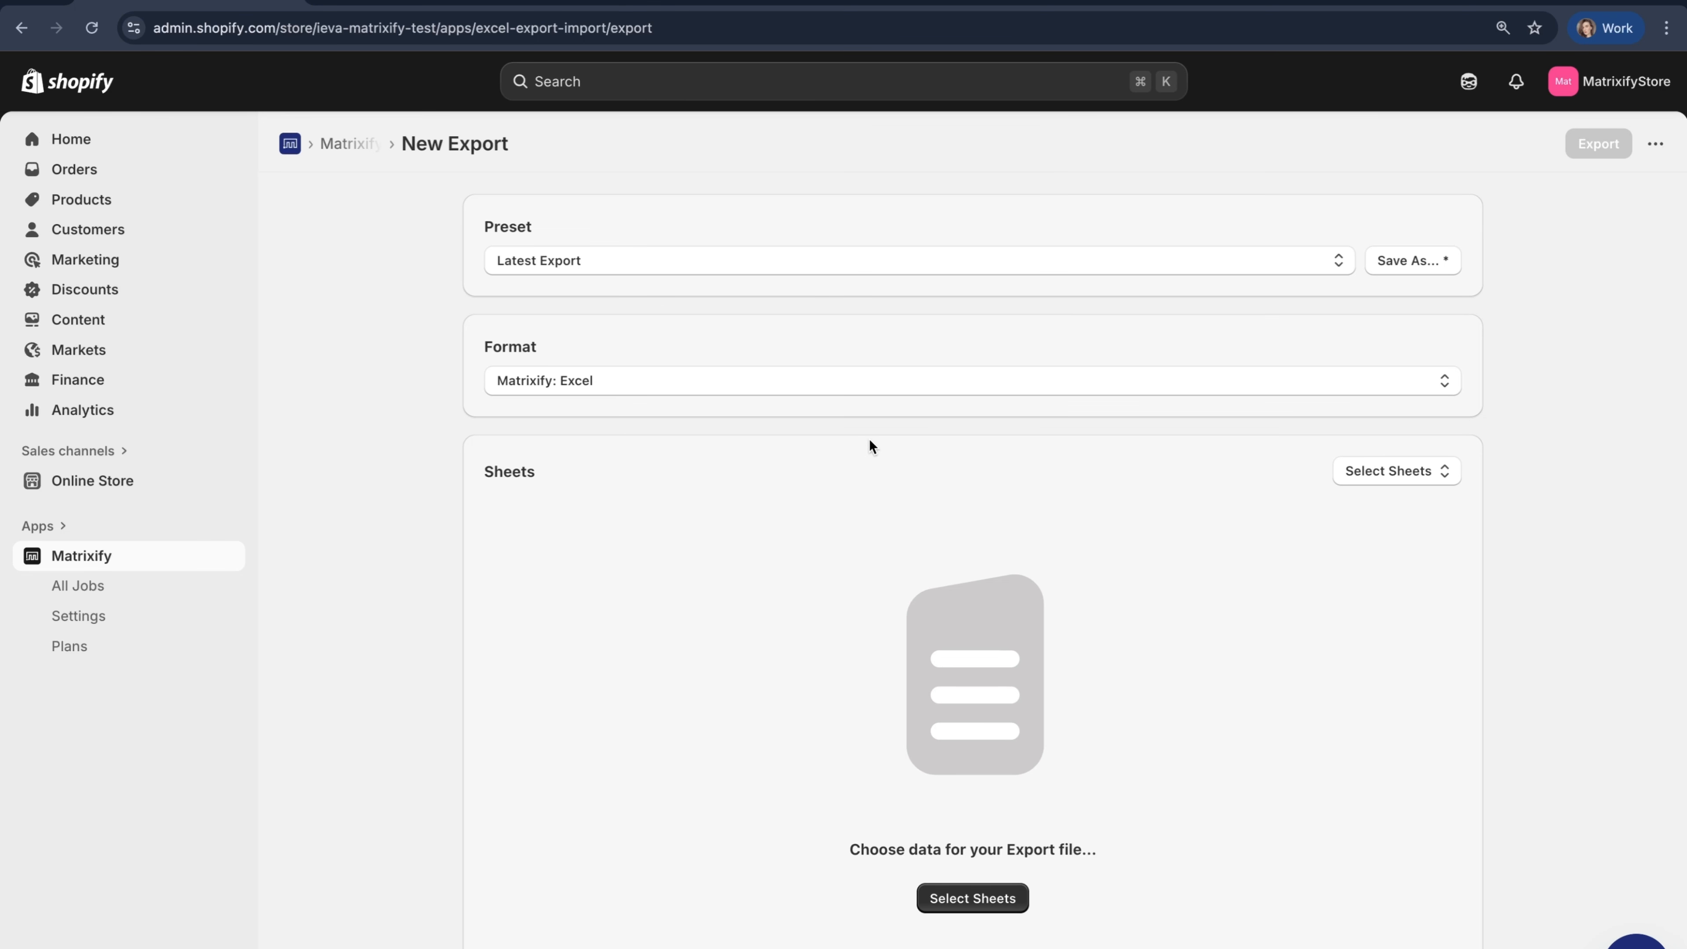
# - Add the Redirects entity as the only sheet of the export
pyautogui.scroll(-2, 890, 283)
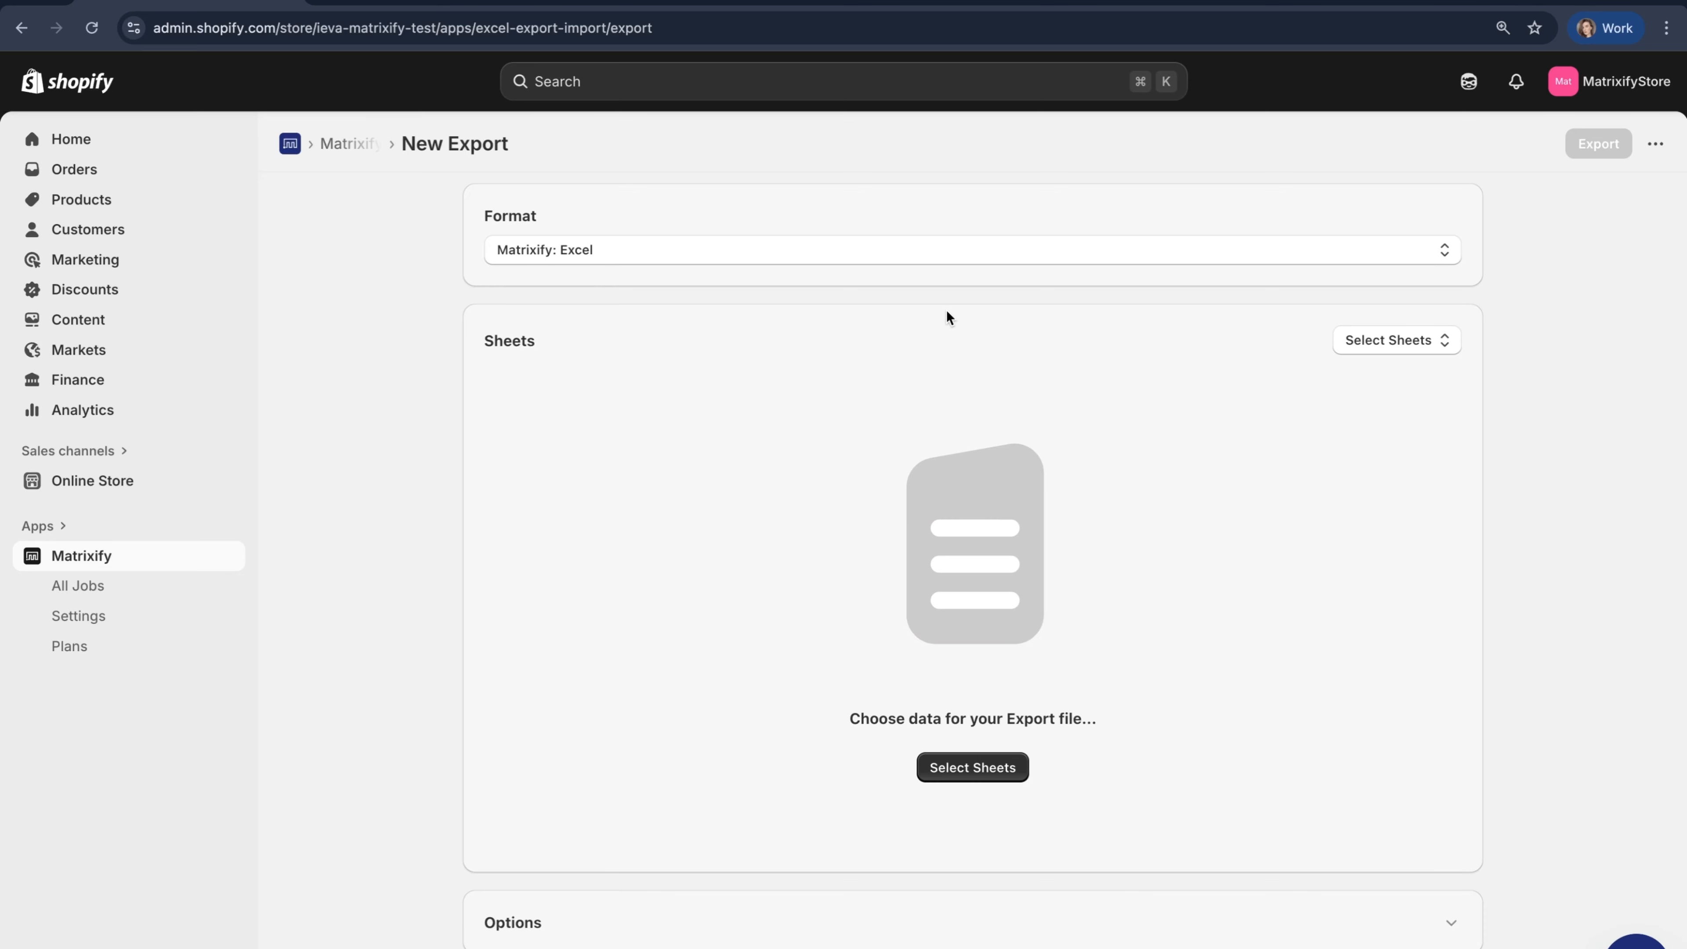
pyautogui.scroll(-1, 946, 316)
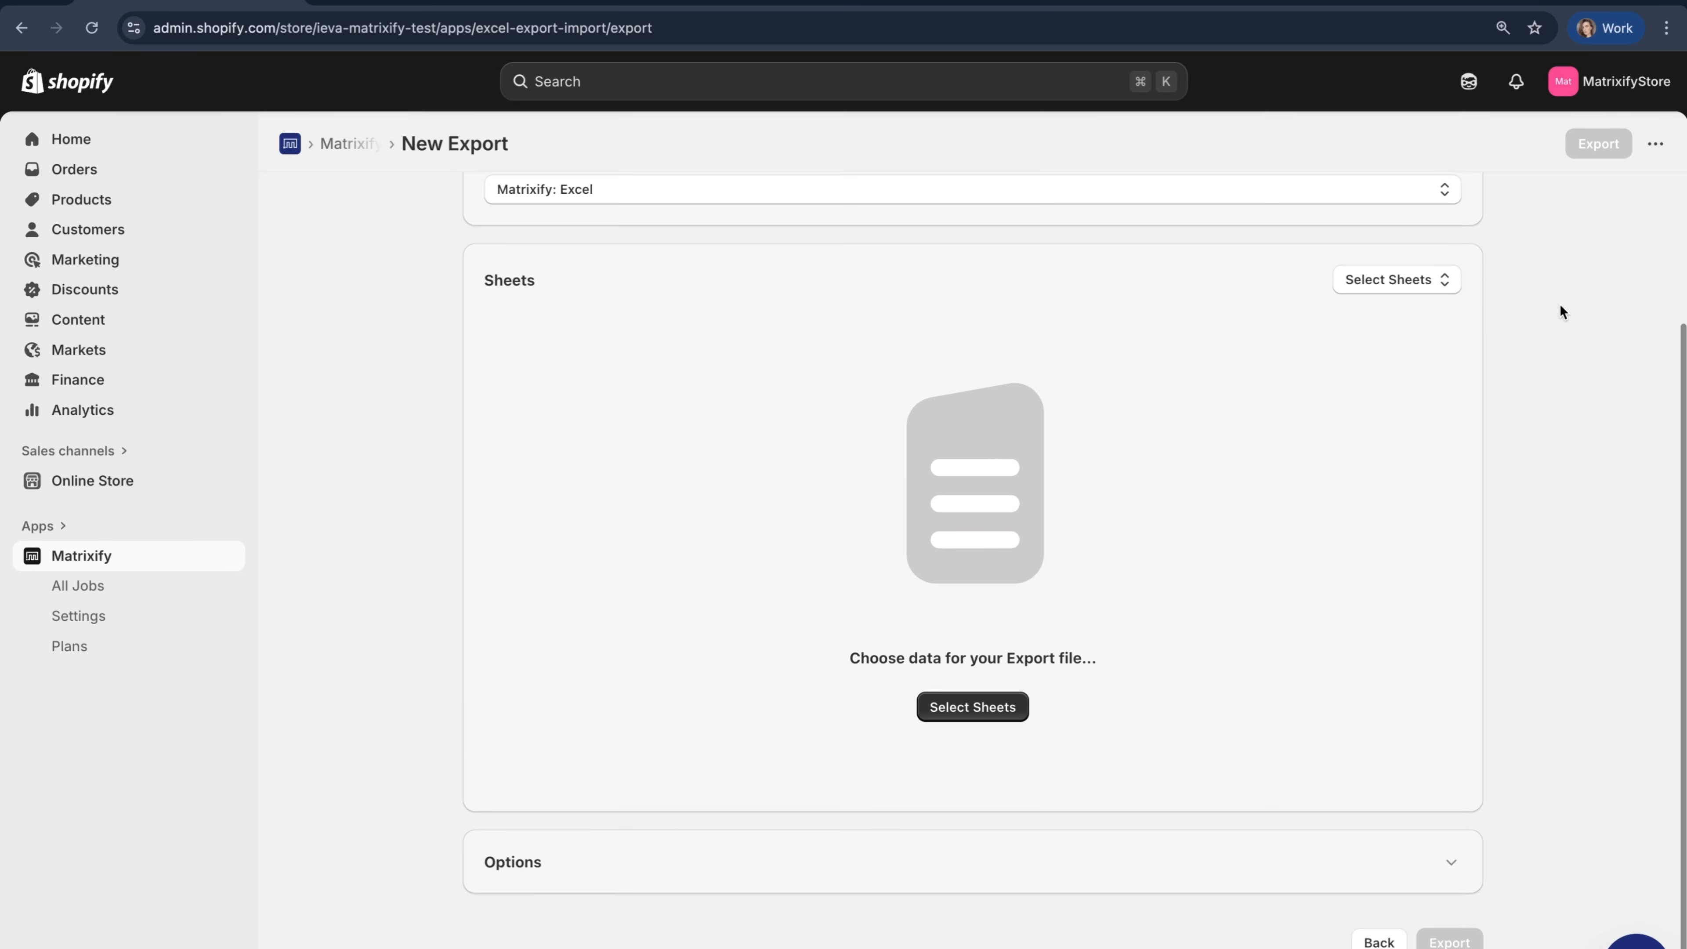
pyautogui.click(1436, 286)
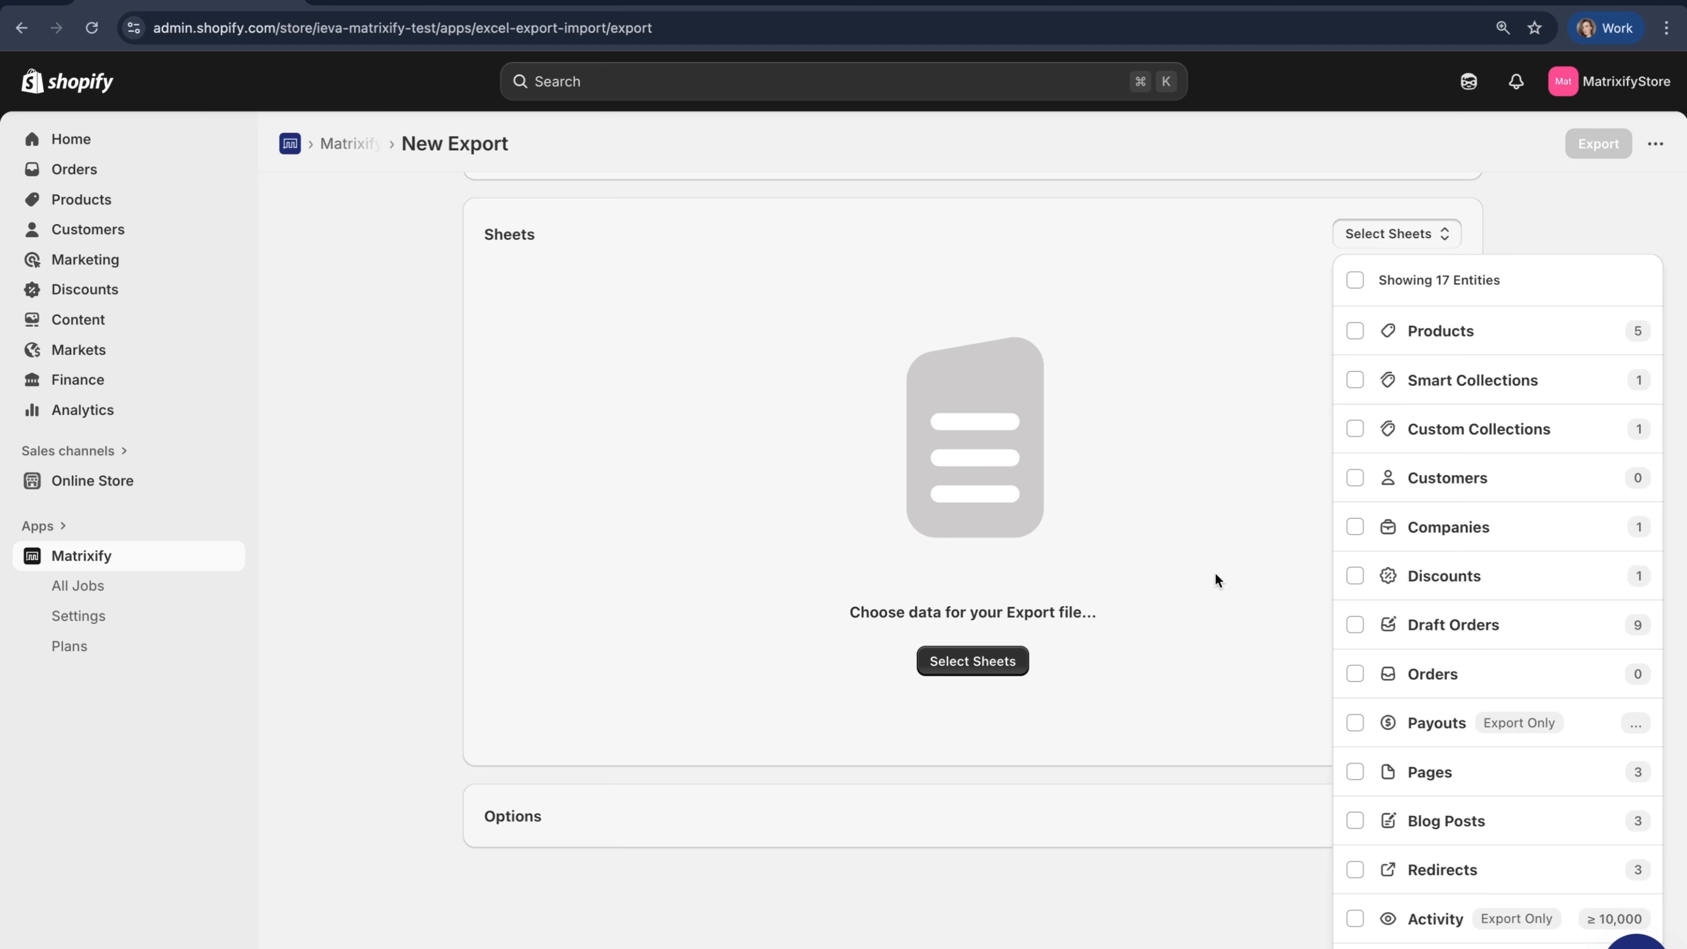
pyautogui.scroll(-2, 1395, 734)
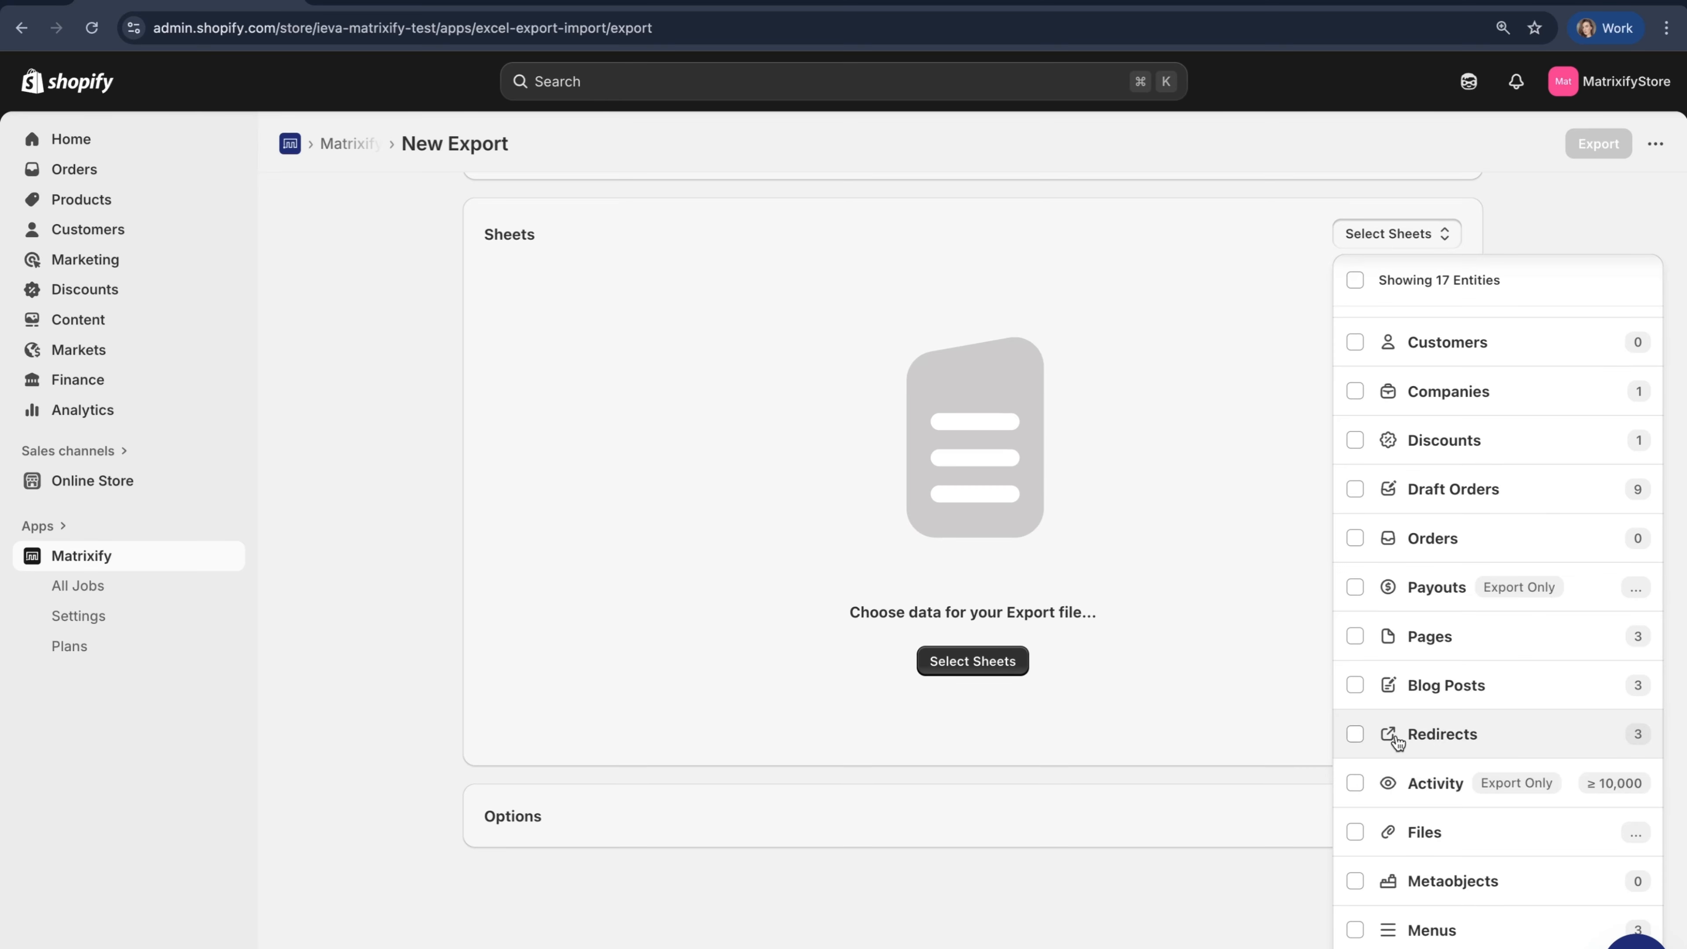
pyautogui.click(1437, 734)
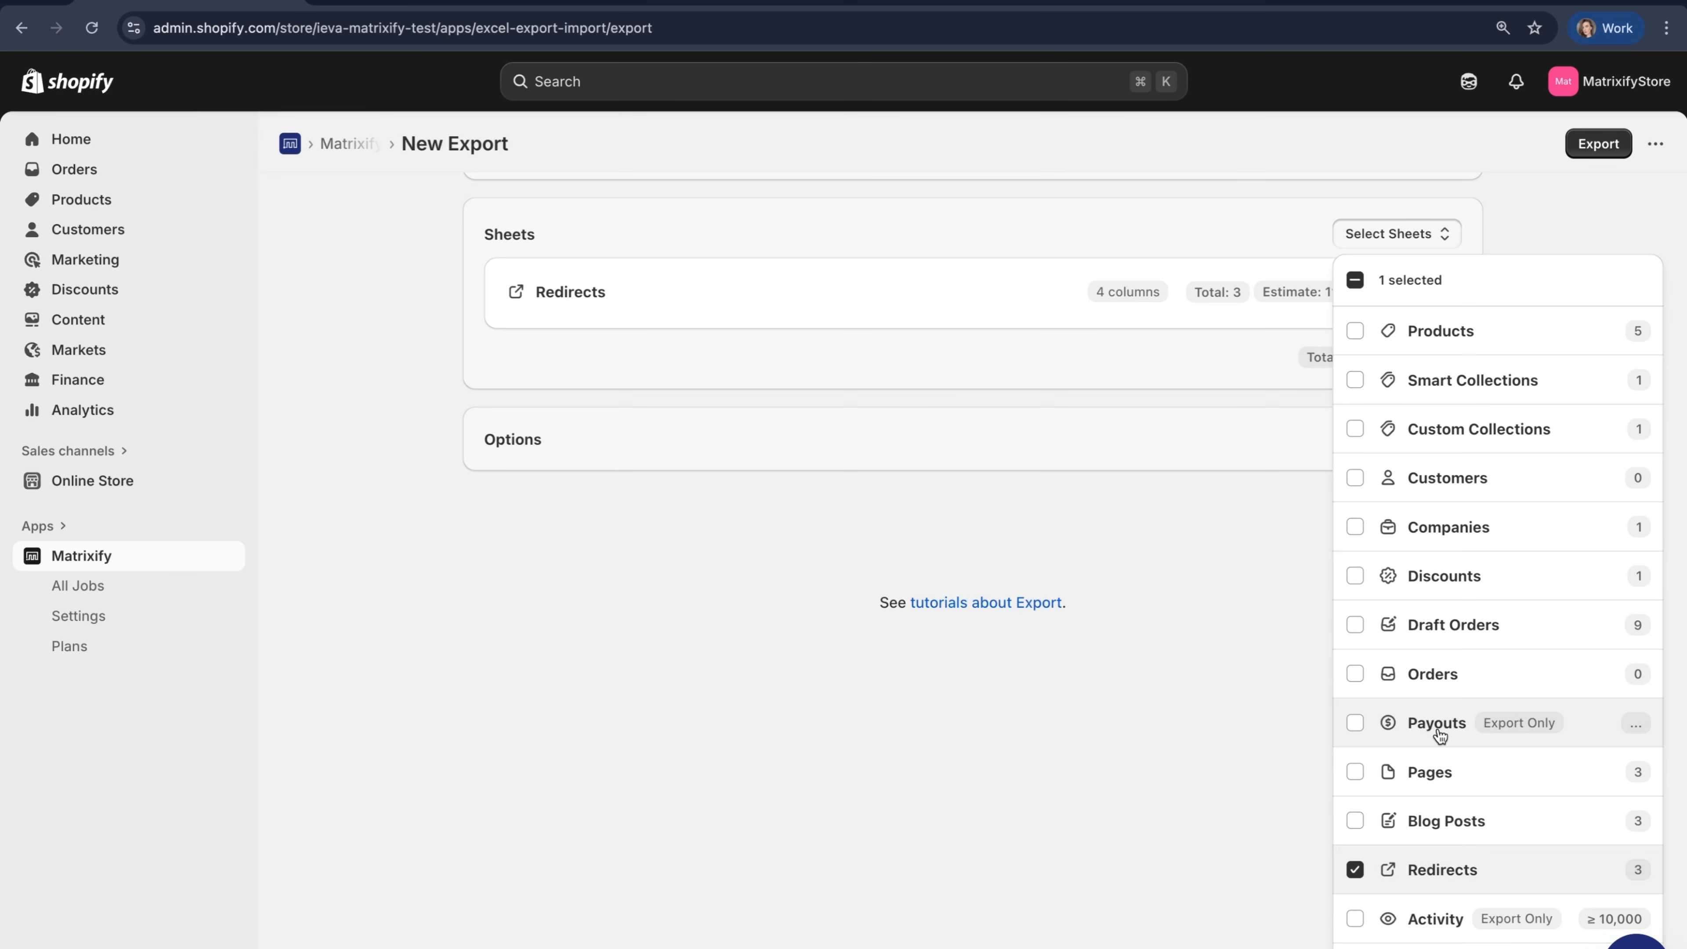
pyautogui.click(1070, 589)
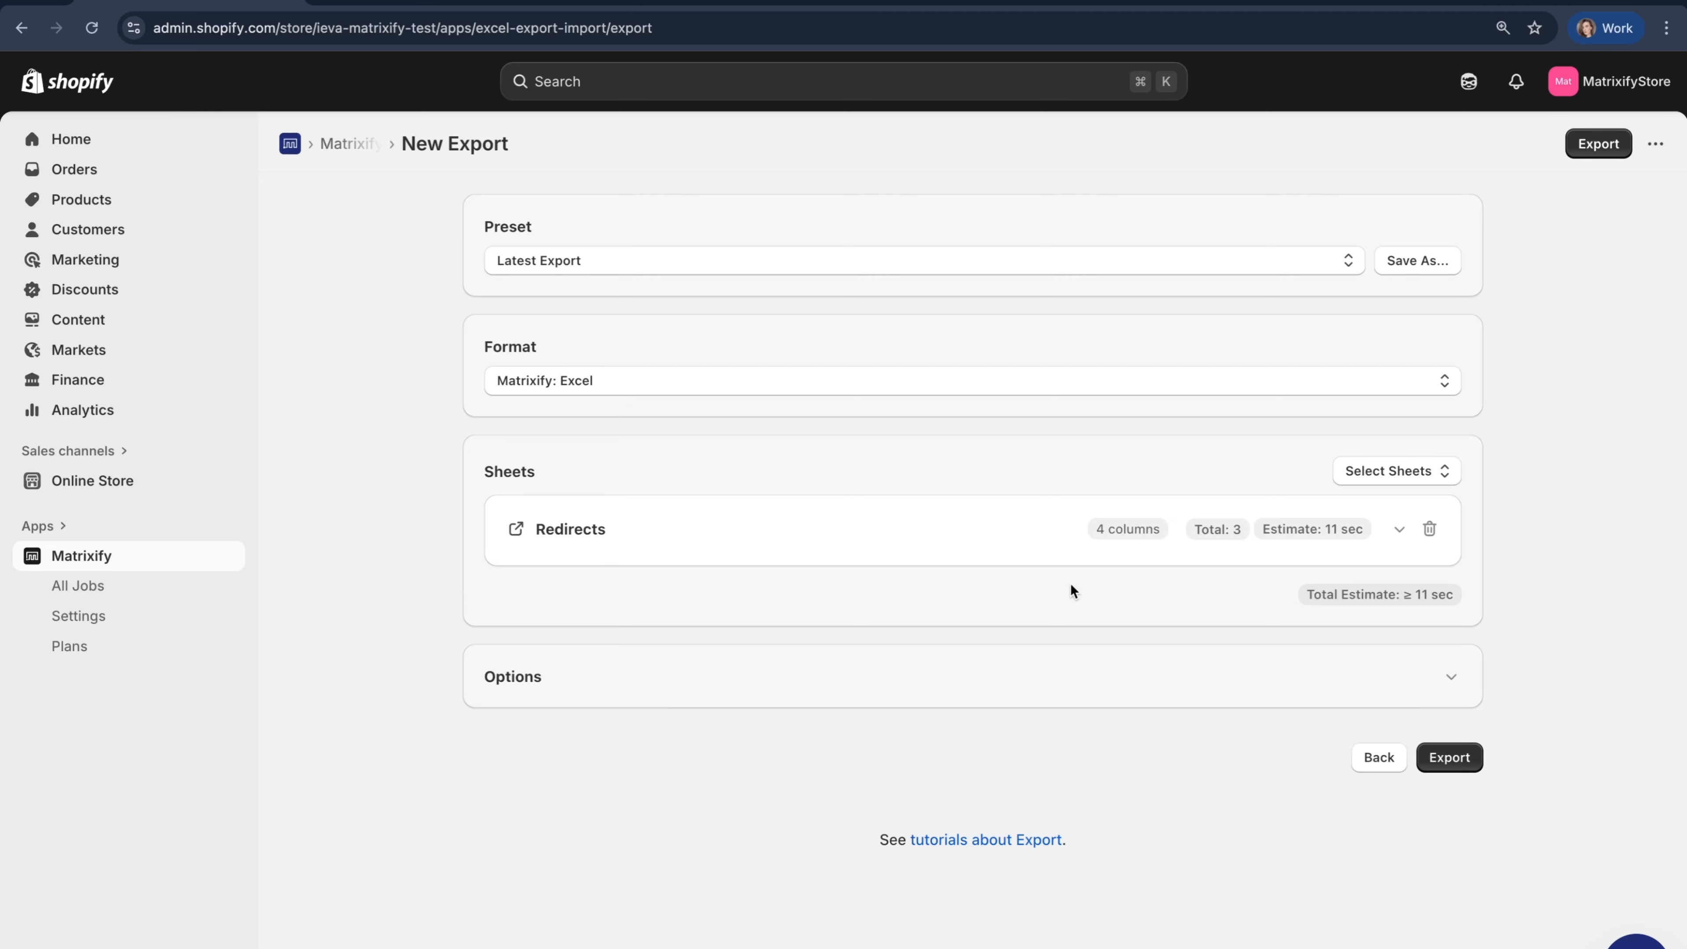
# - Expand the Redirects sheet and examine which fields its Basic Columns group includes
pyautogui.click(720, 551)
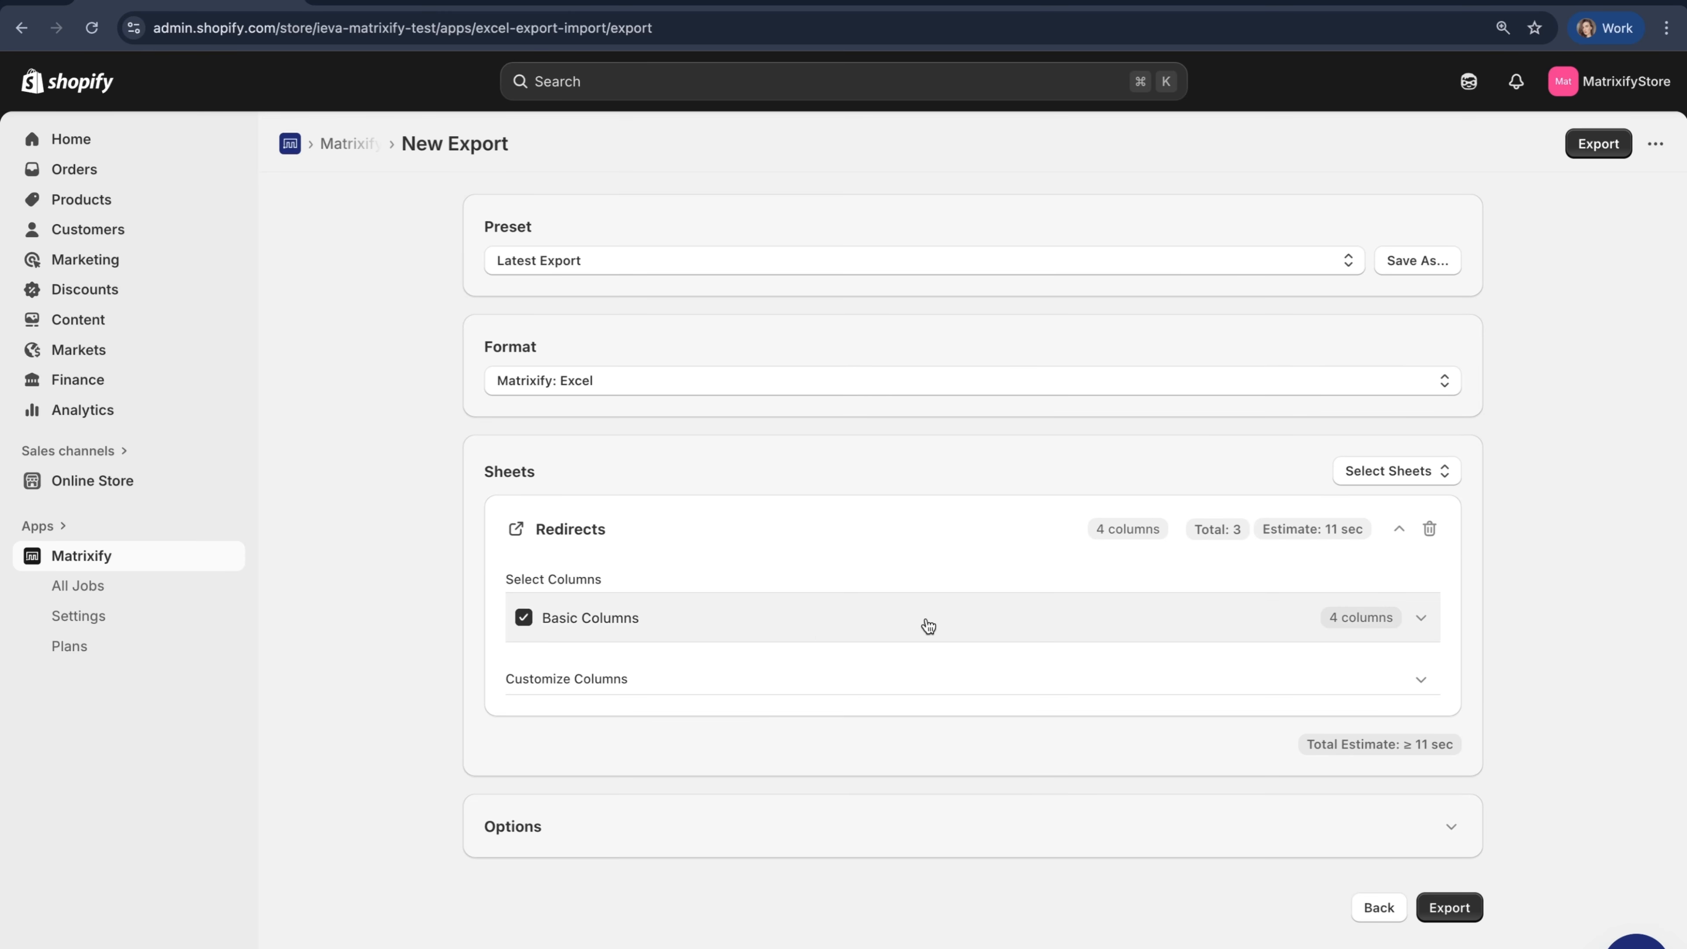
pyautogui.click(1047, 625)
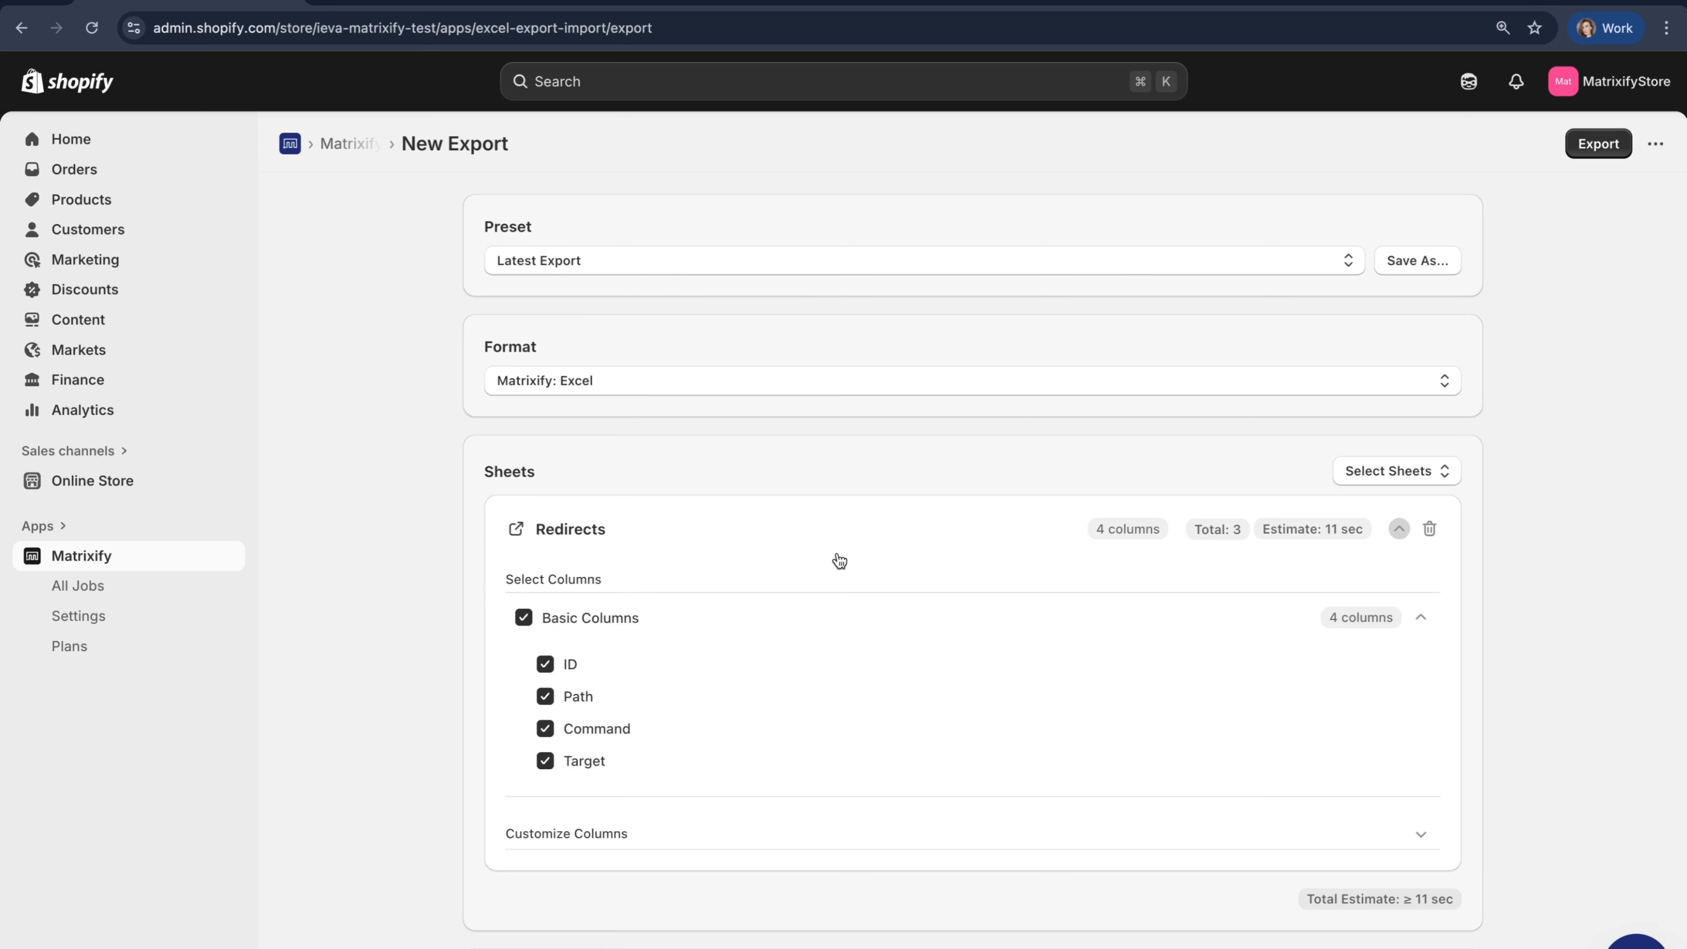
pyautogui.click(839, 617)
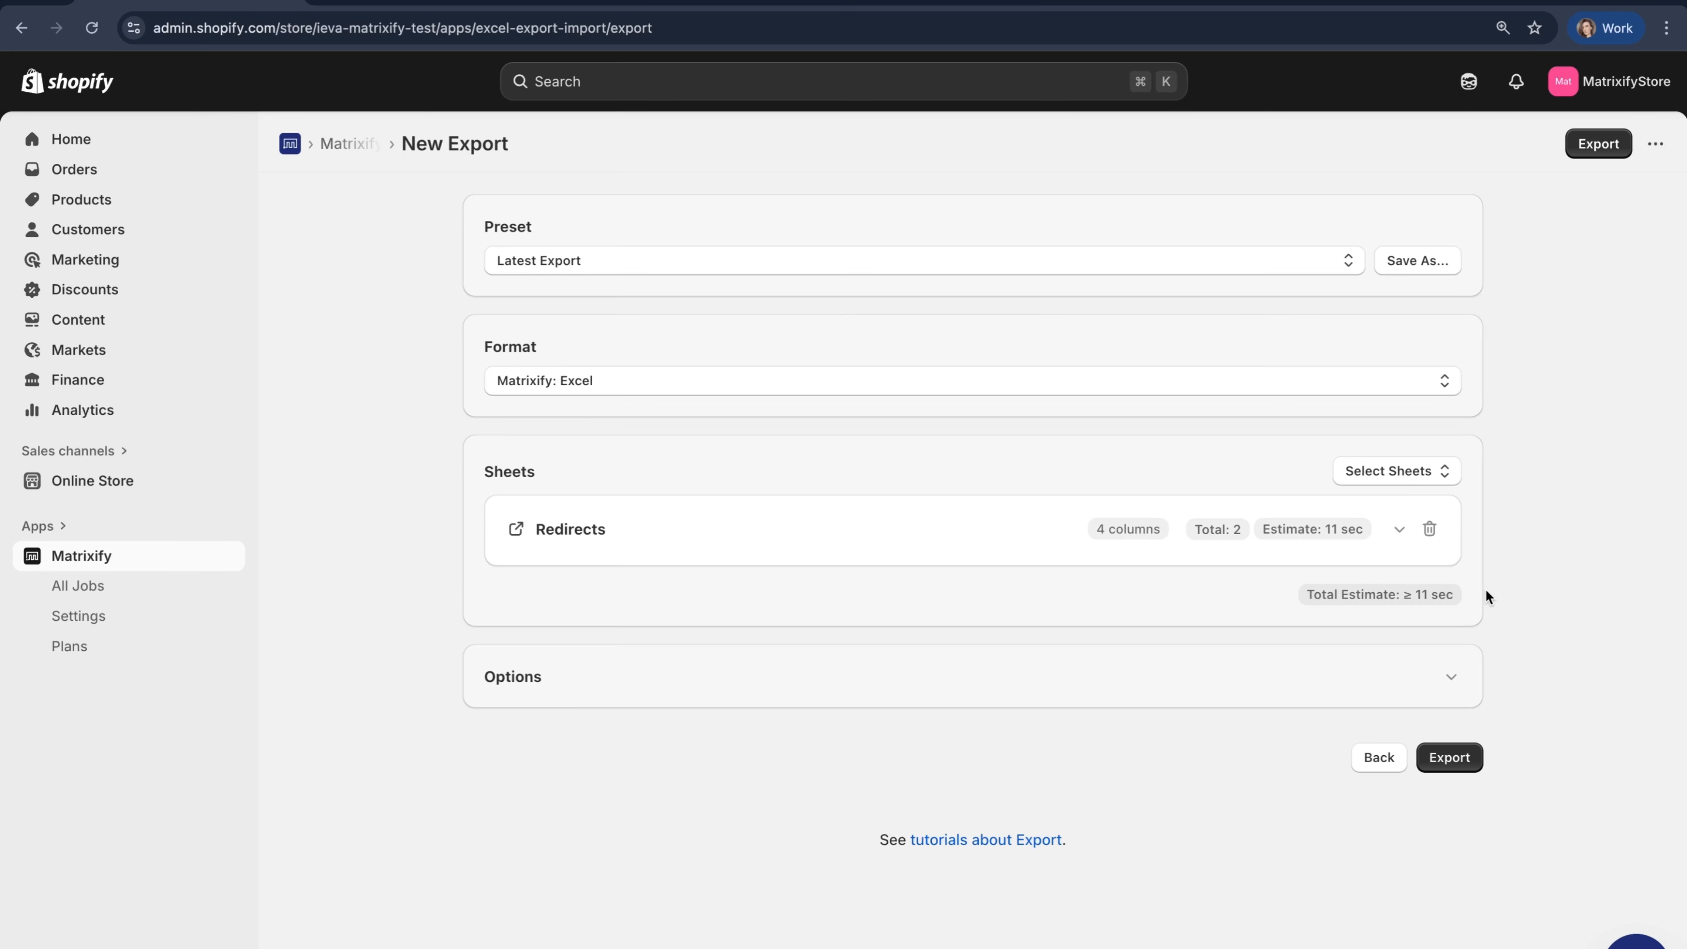
# - Run the redirects export and open the downloaded Export_2025-09-29_162434.xlsx in Excel
pyautogui.click(1607, 160)
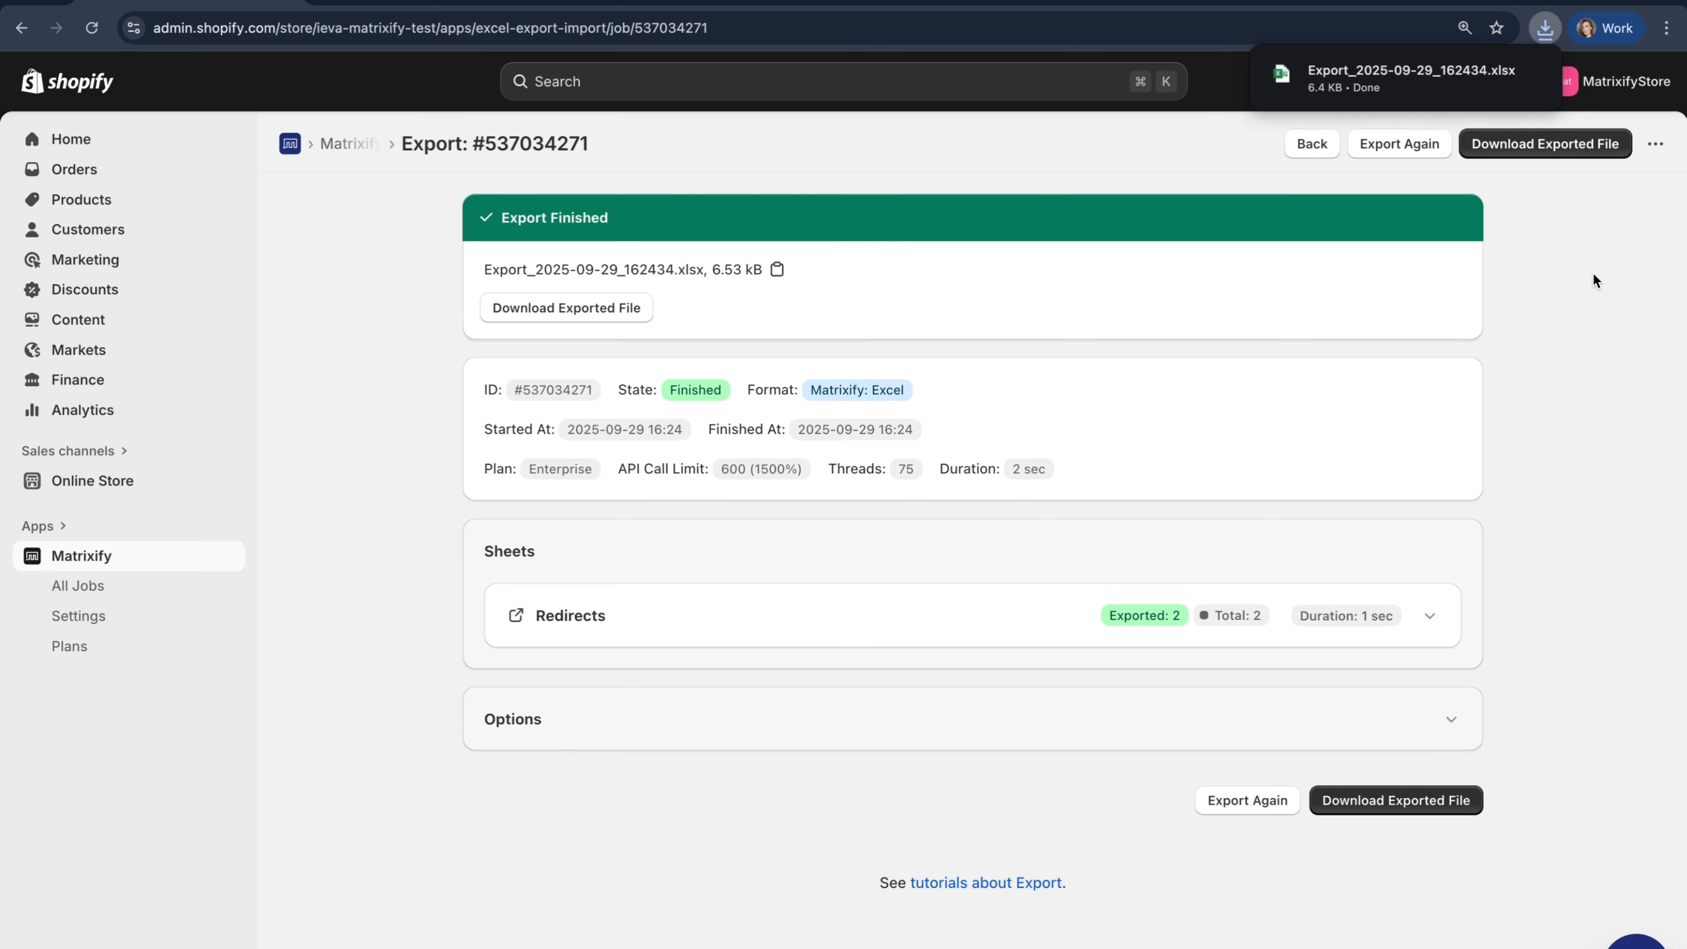
pyautogui.moveTo(1467, 86)
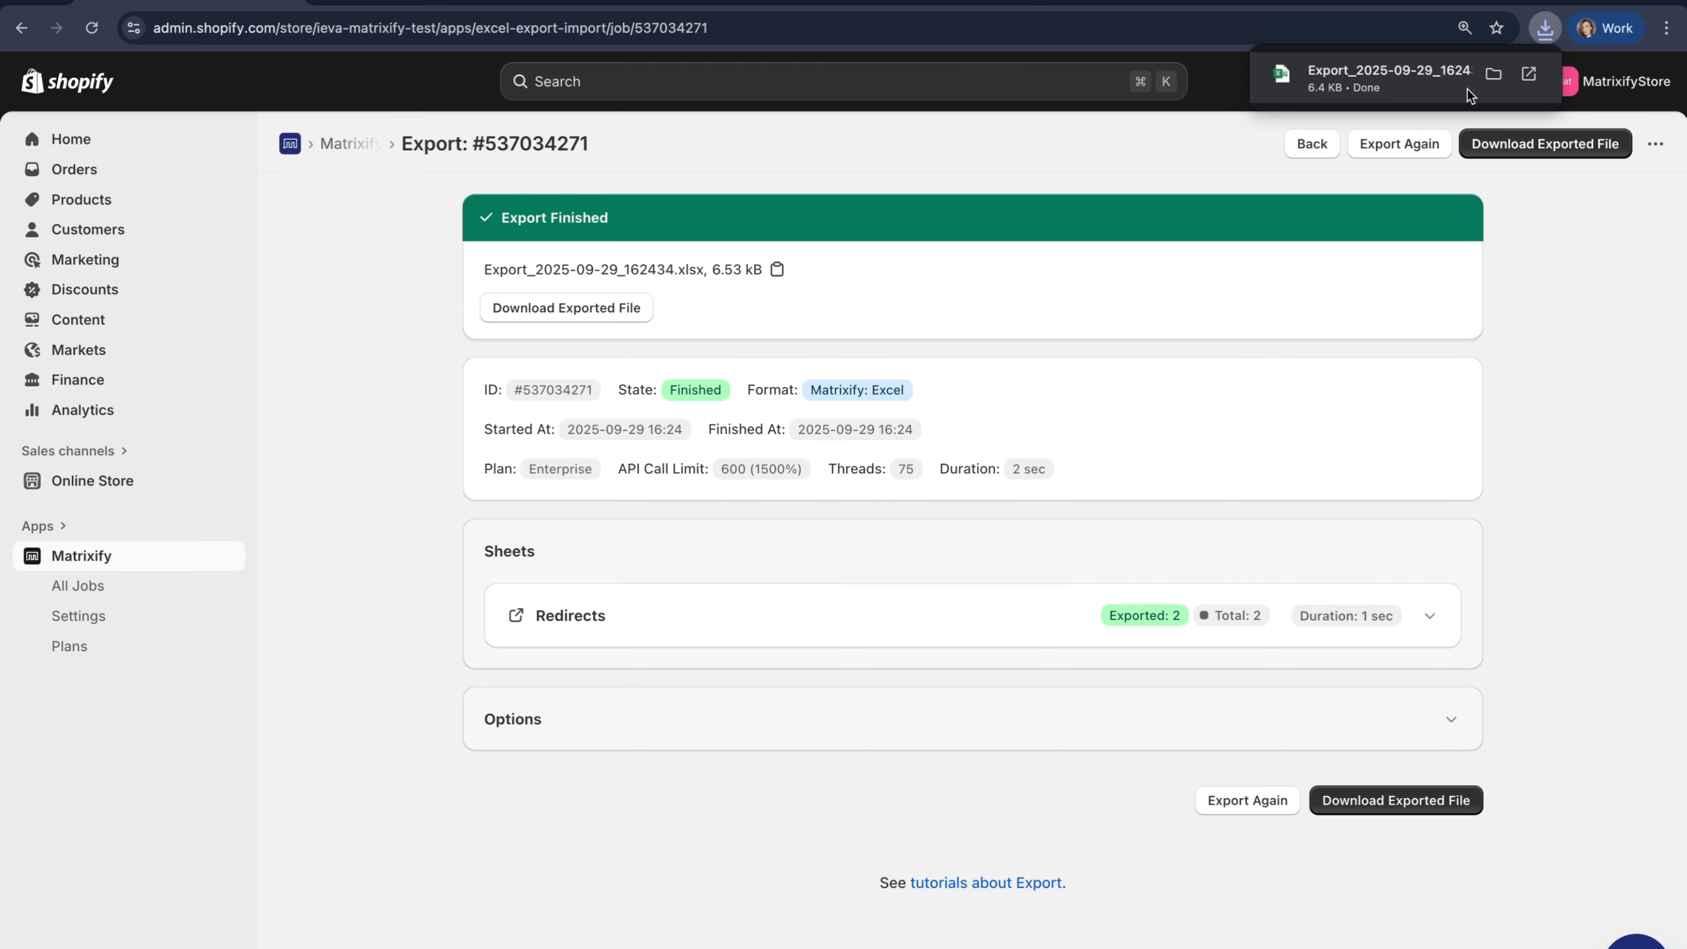
pyautogui.click(1469, 93)
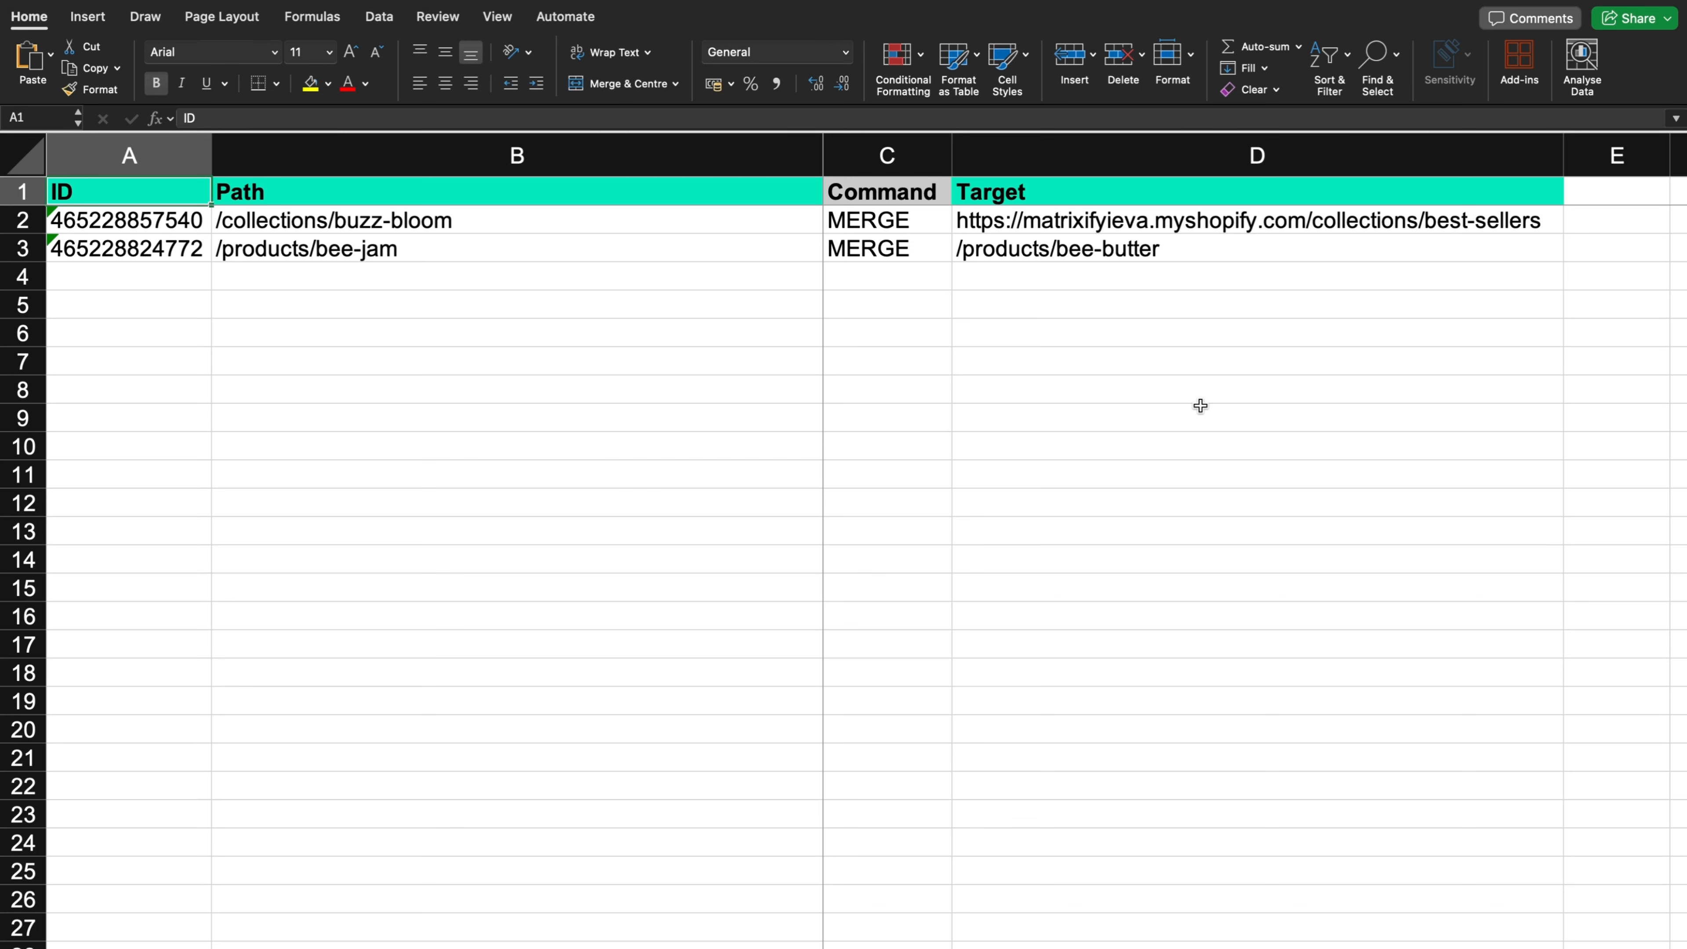
# - Replace the Command value in C2 with DELETE and fill it down to C3
pyautogui.click(937, 225)
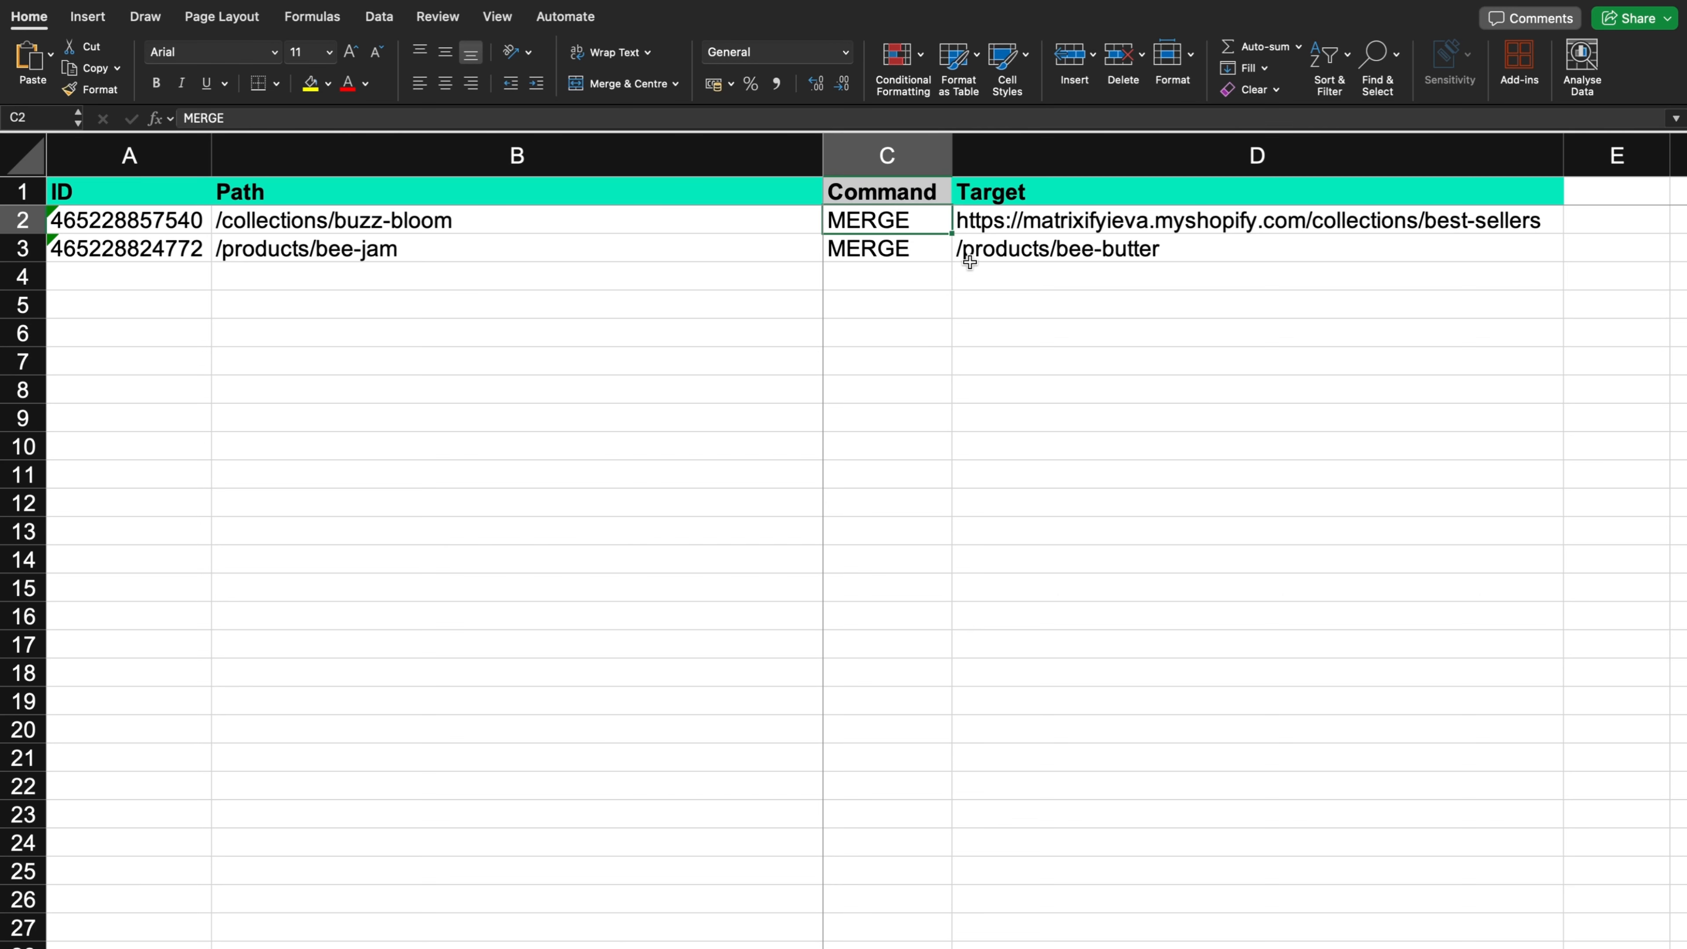
pyautogui.press('BackSpace')
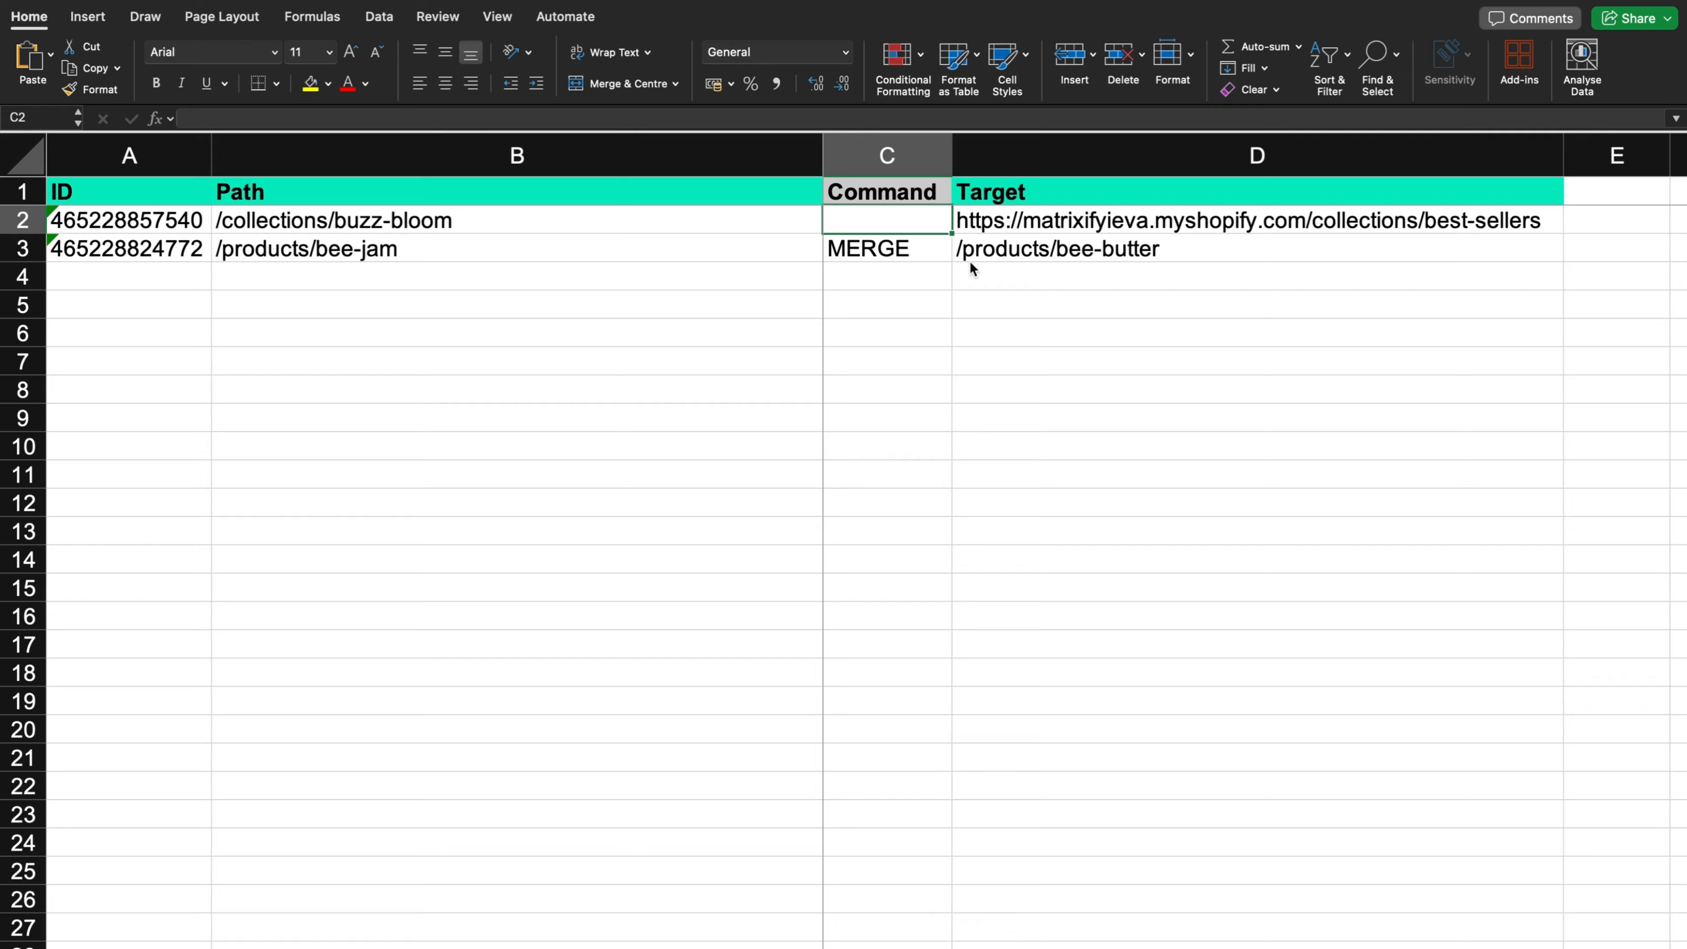
pyautogui.write('DELETE')
pyautogui.moveTo(951, 234); pyautogui.dragTo(948, 264)
pyautogui.click(946, 430)
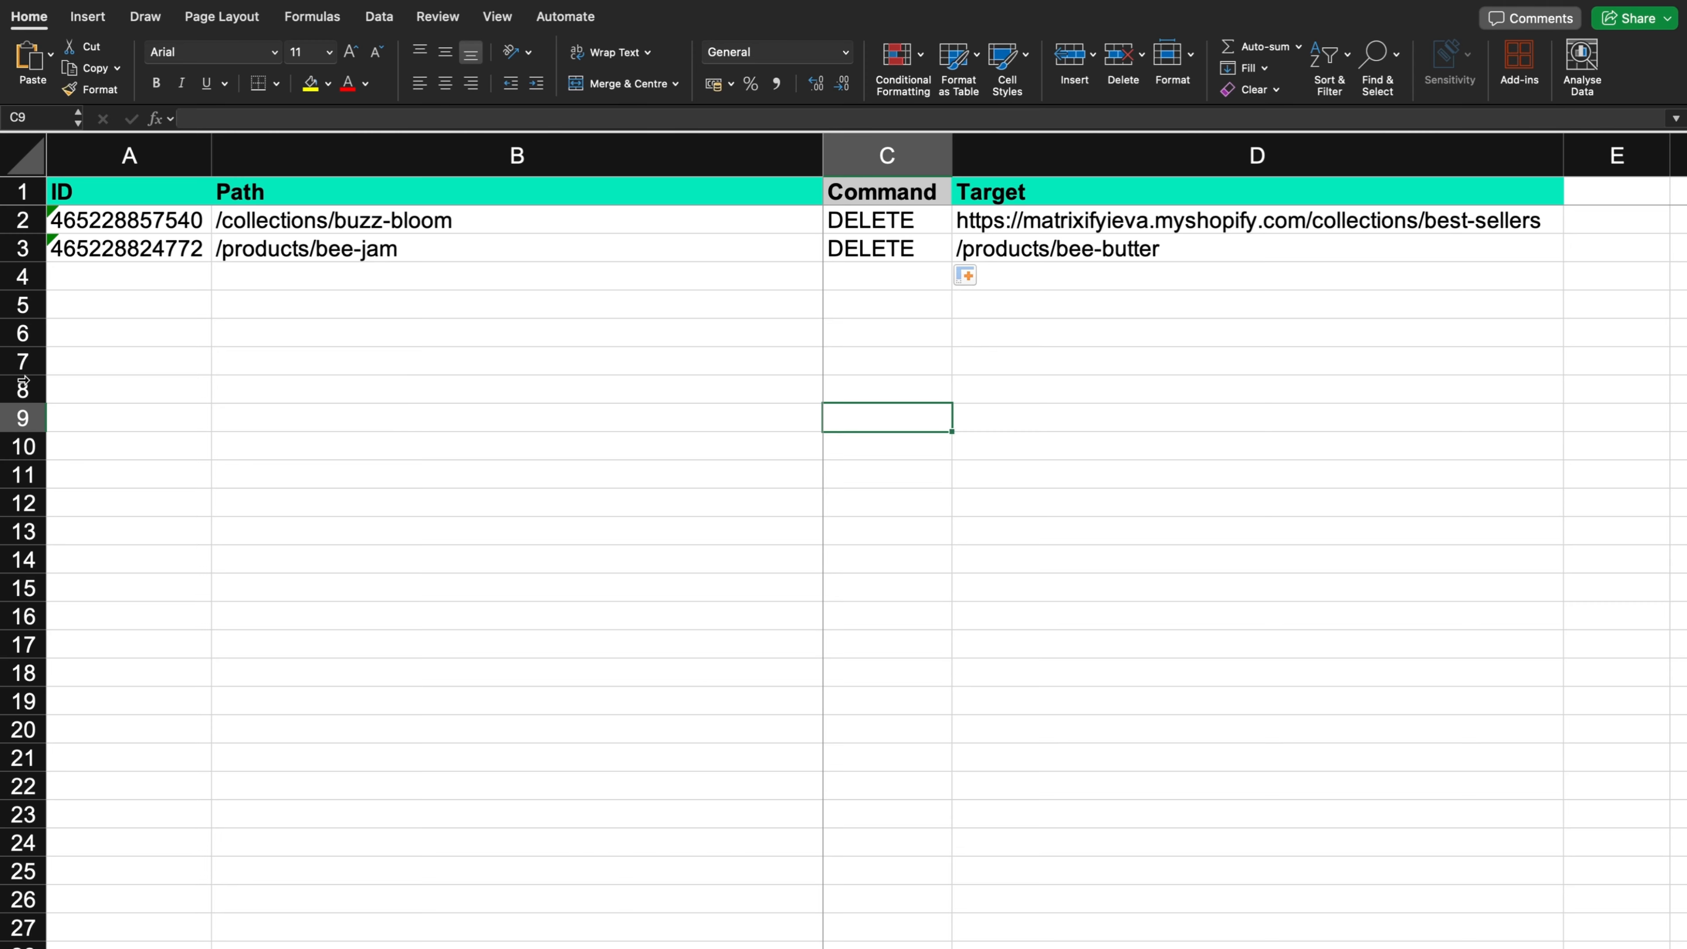
# - Clear the /products/bee-jam redirect row and undo the removal
pyautogui.click(34, 252)
pyautogui.press('Delete')
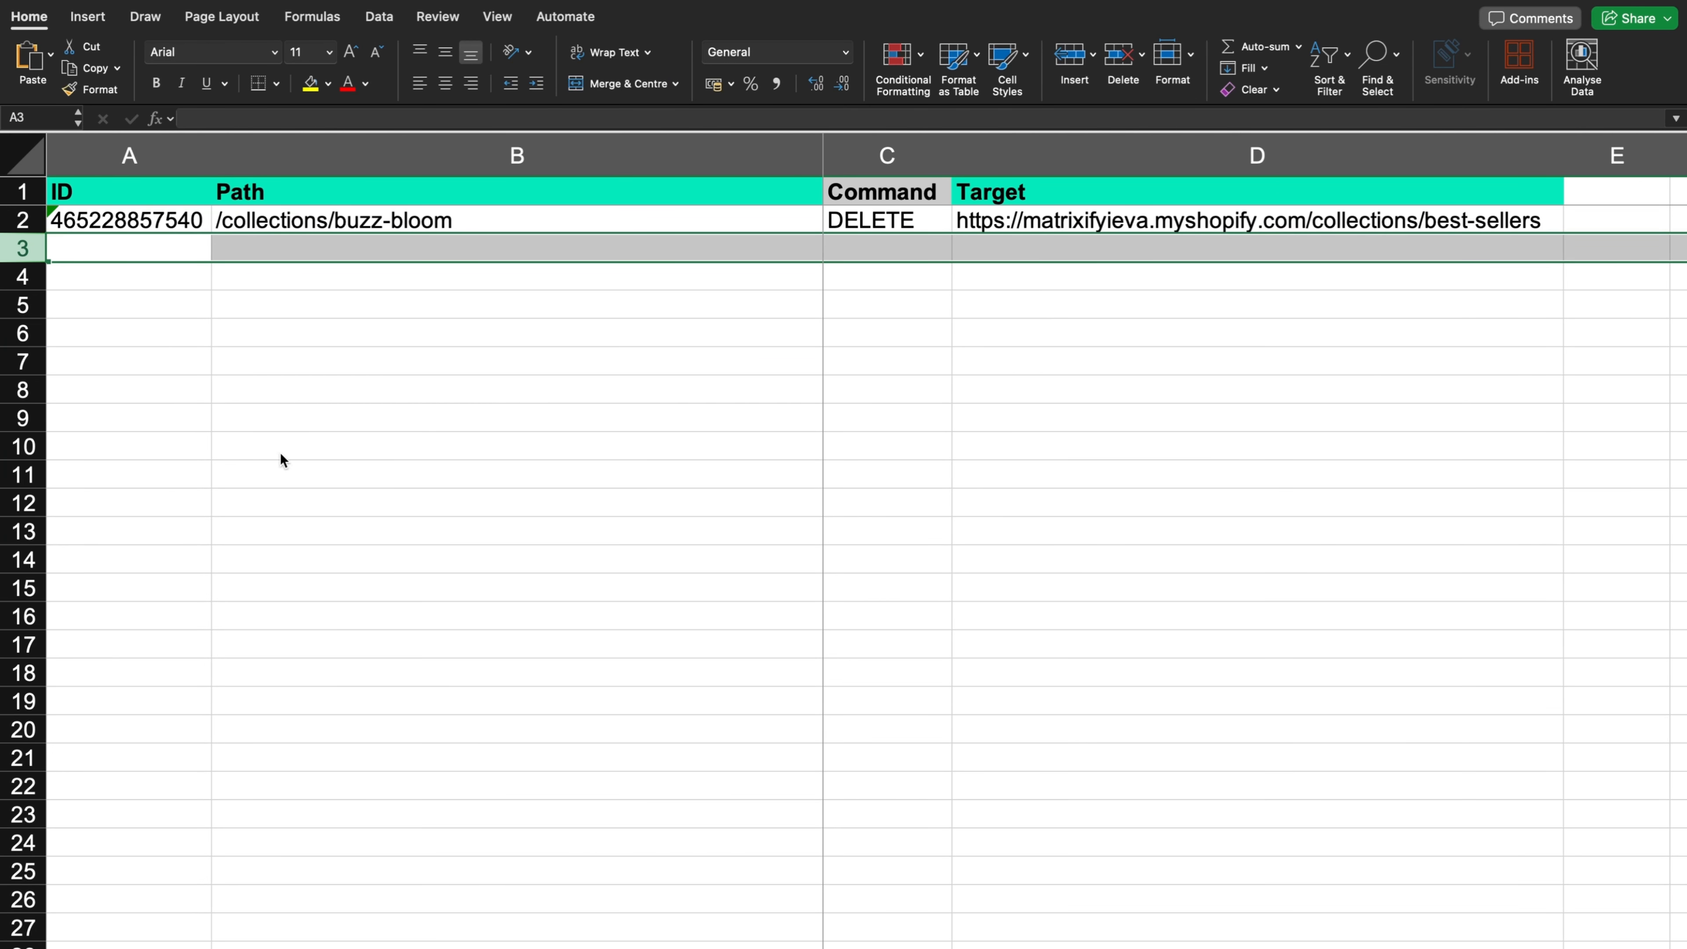
pyautogui.click(510, 351)
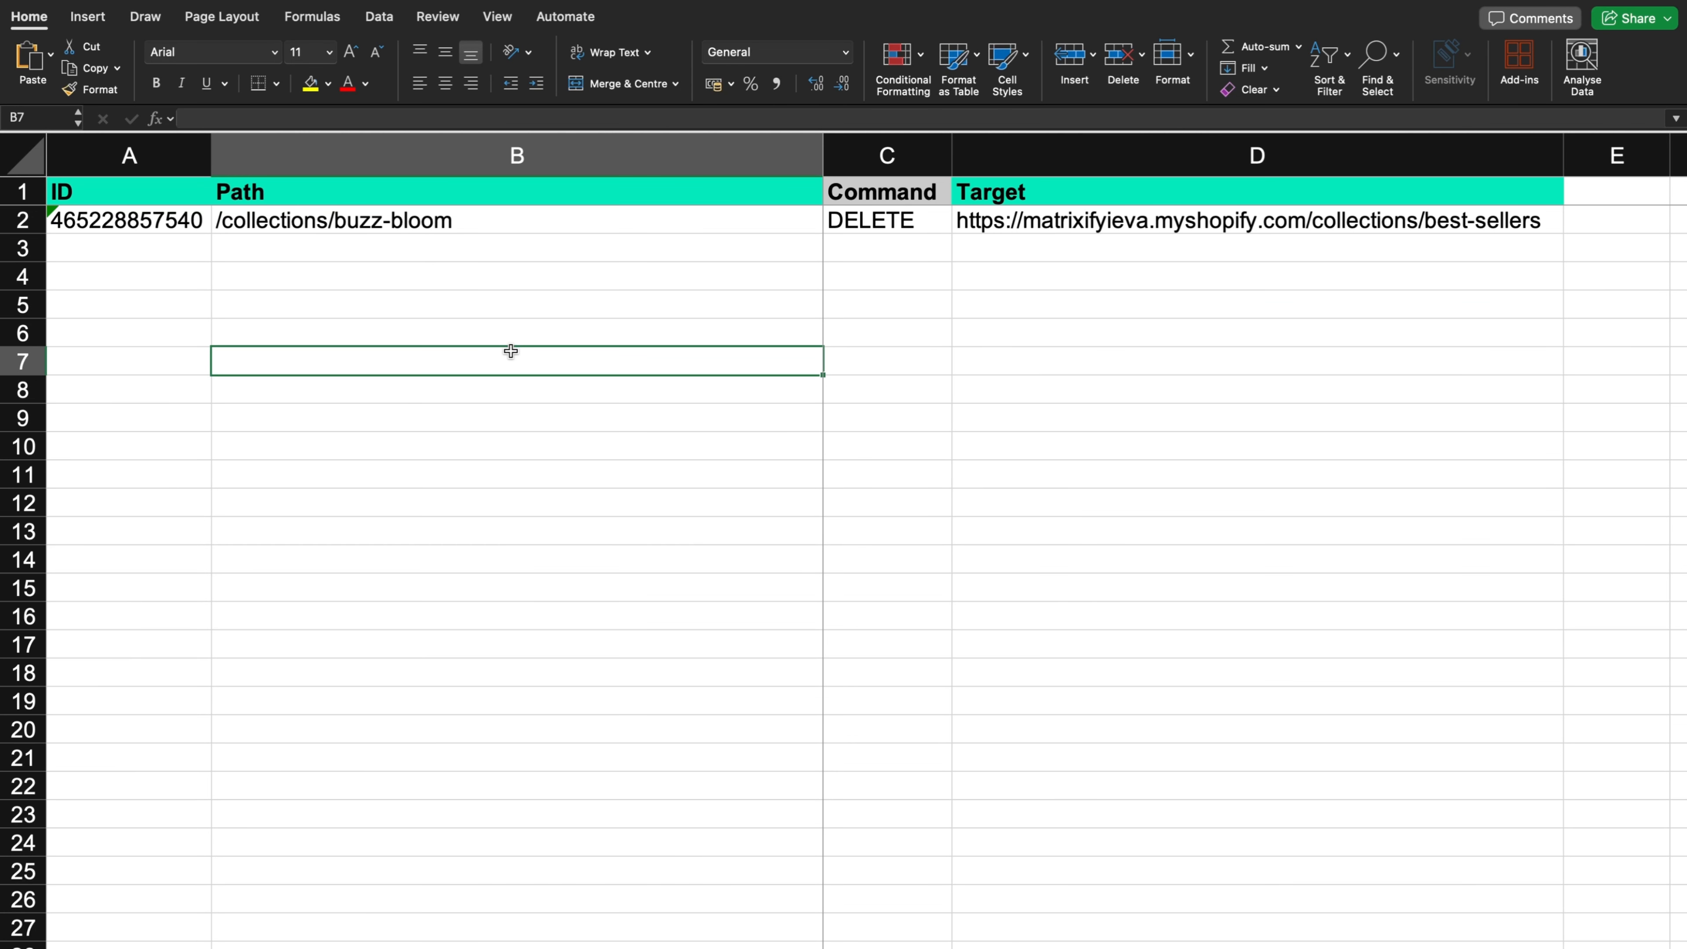
pyautogui.press('super+z')
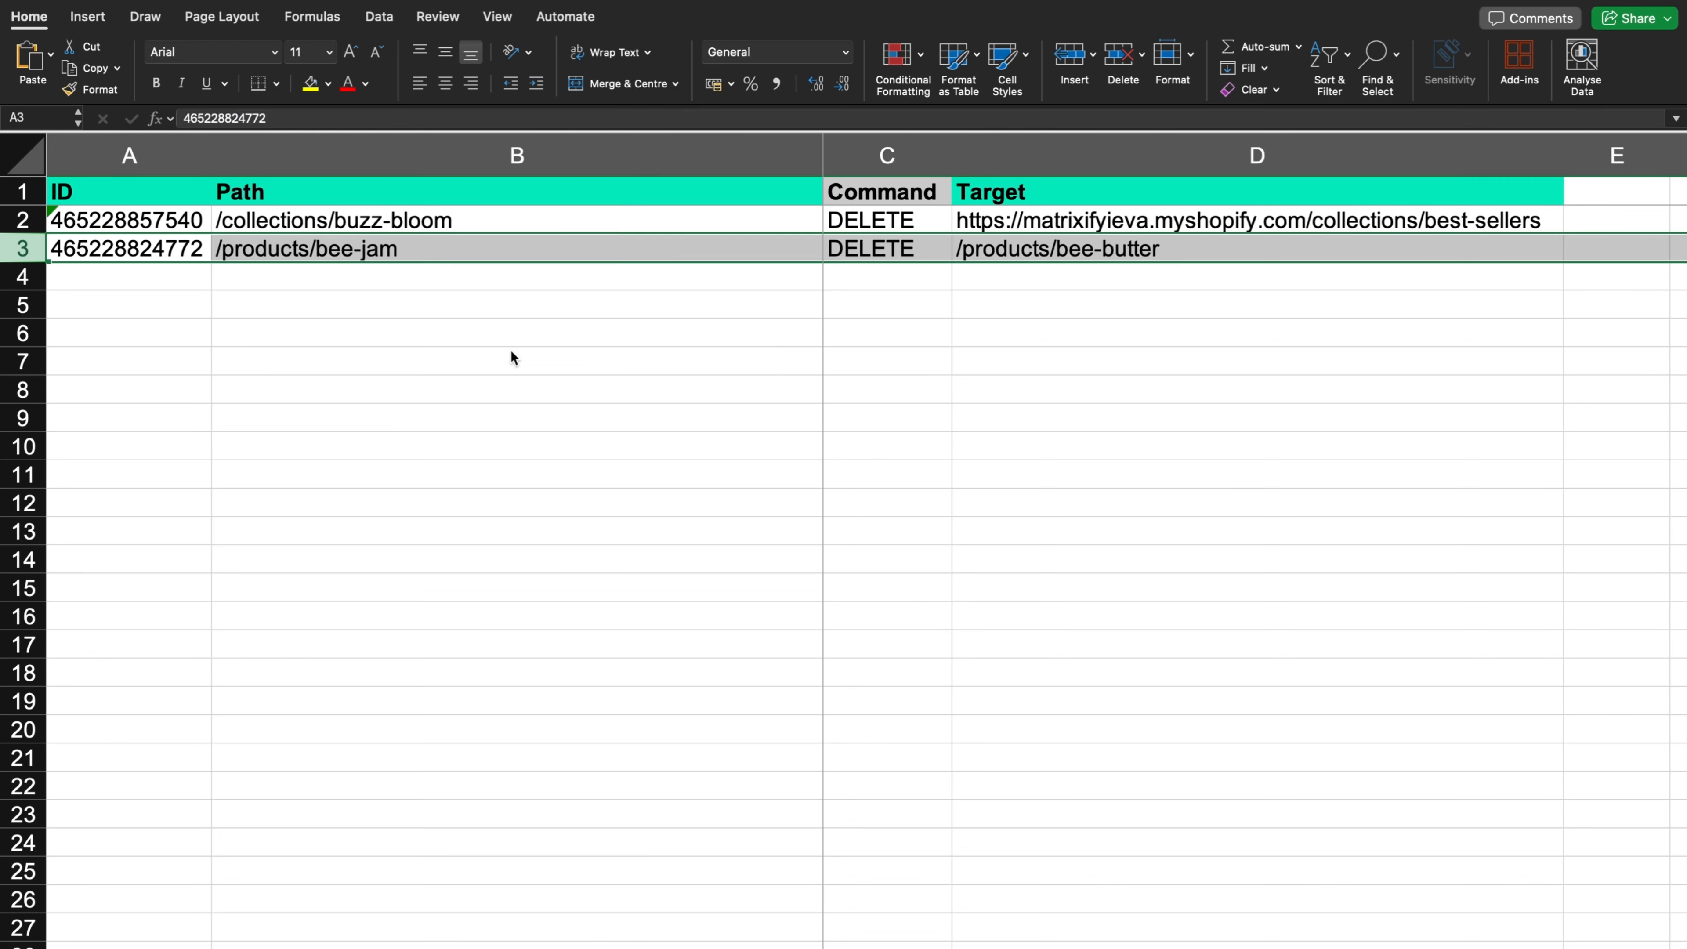
pyautogui.click(511, 358)
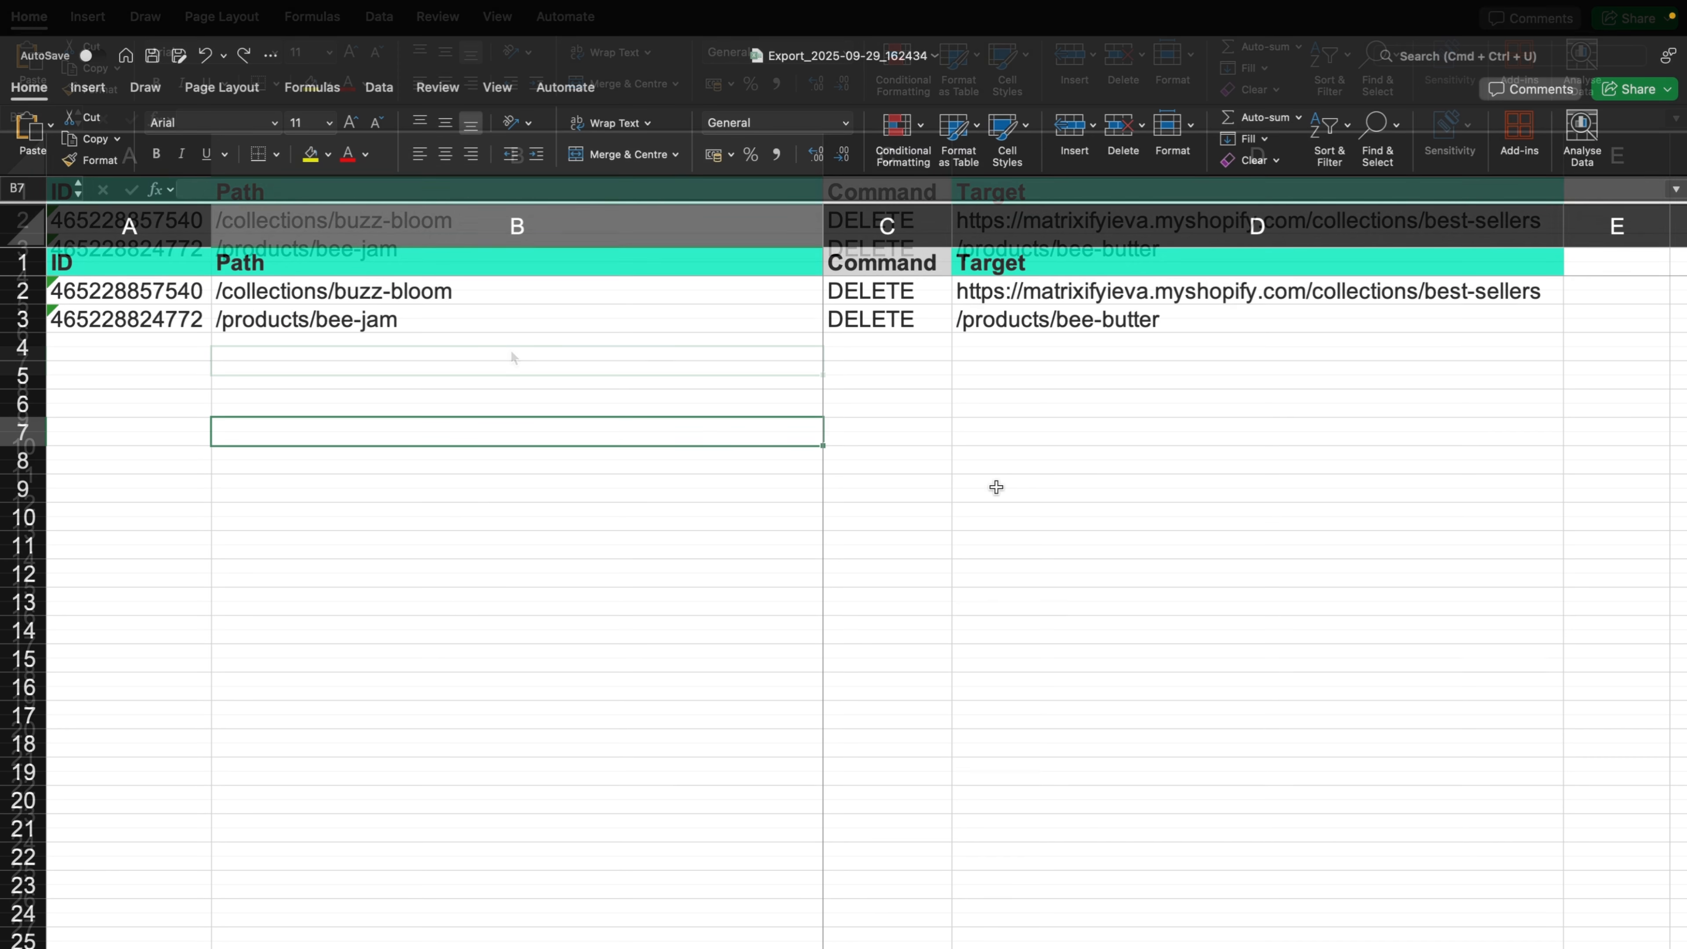
# - Rename the workbook as DELETE_redirects, keeping it in the Documents folder
pyautogui.click(842, 53)
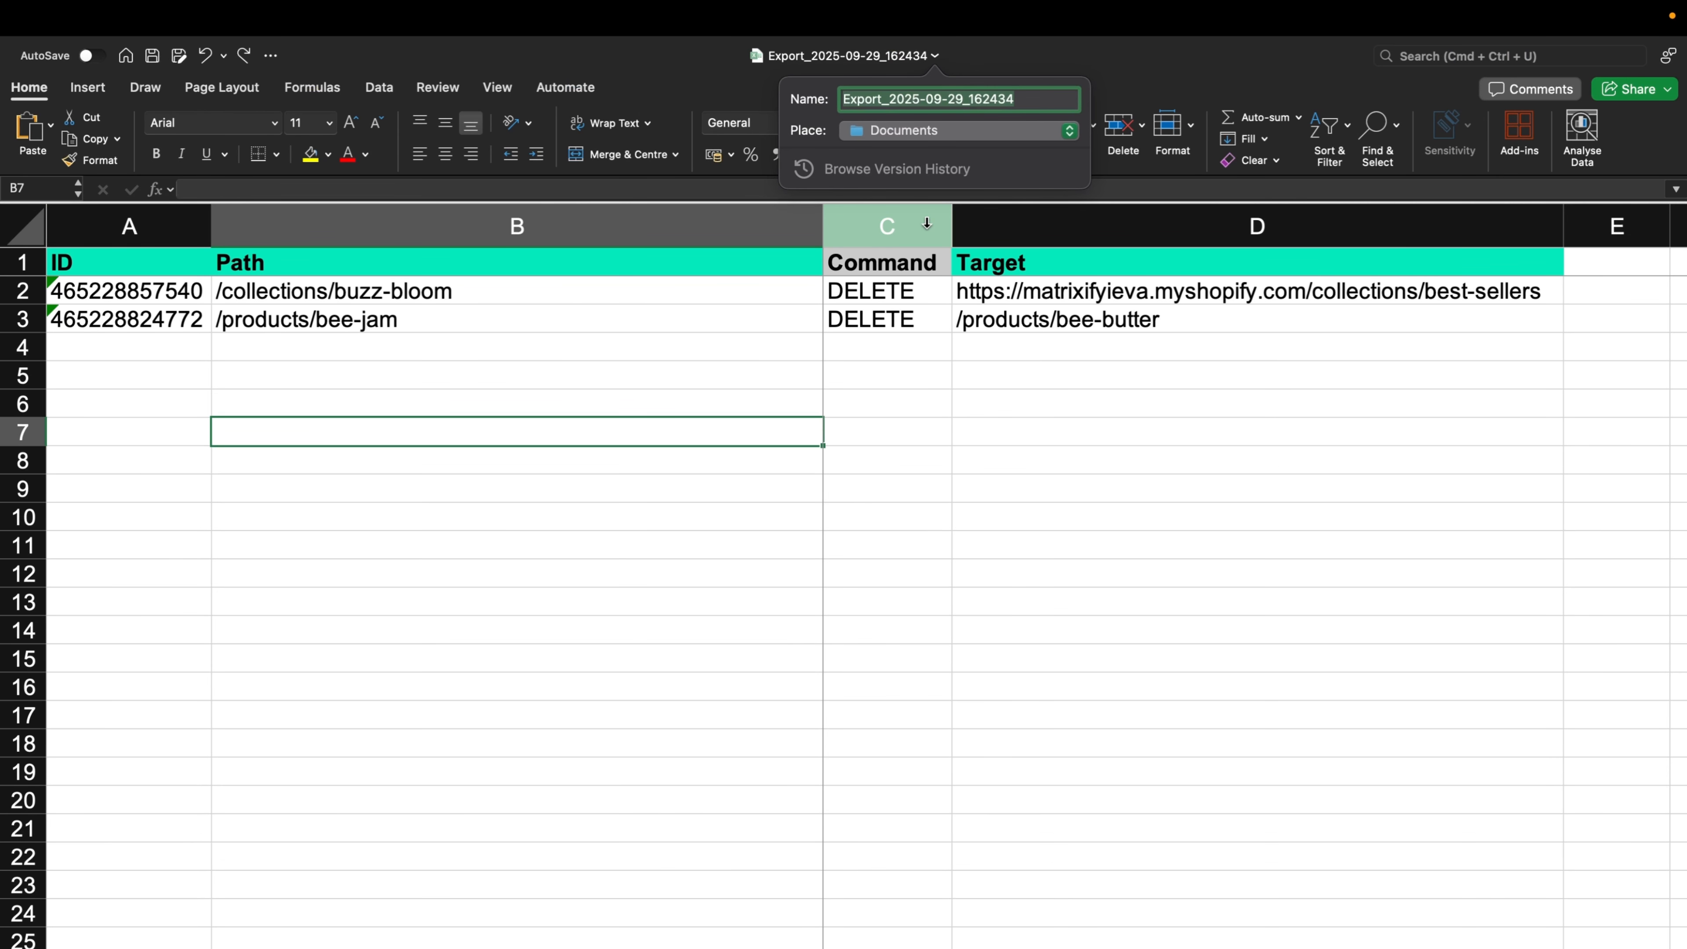
pyautogui.press('BackSpace')
pyautogui.write('DELETE')
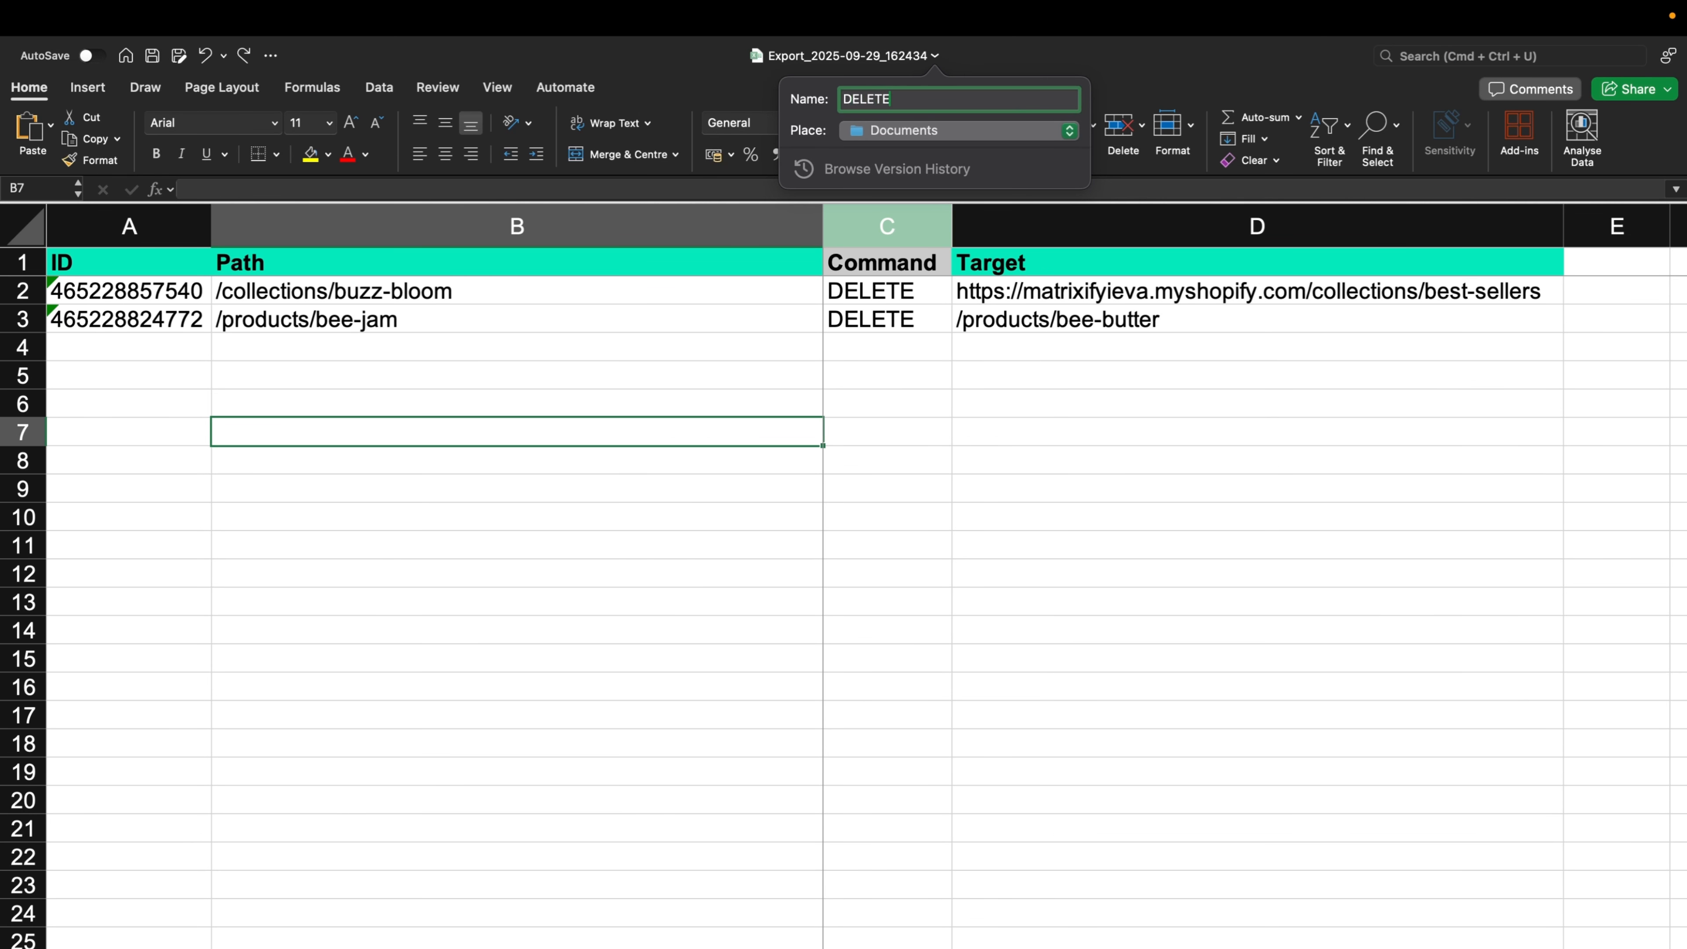
pyautogui.write('_redirects')
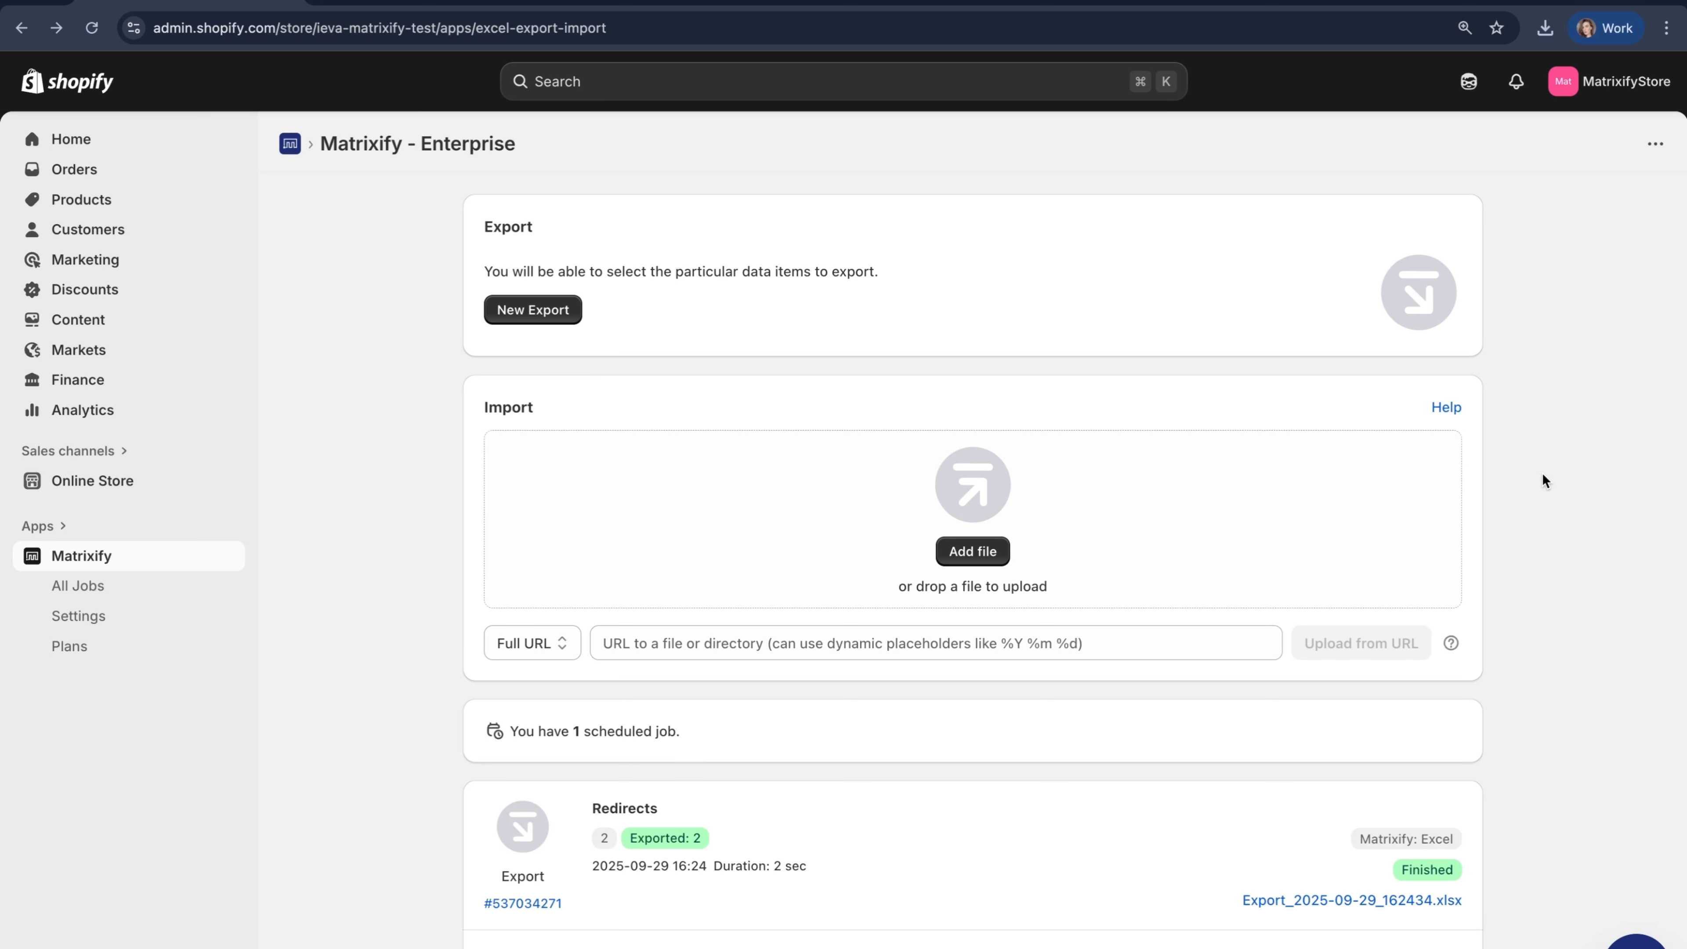
# - Switch to Matrixify in Shopify and upload DELETE_redirects.xlsx from the Documents folder as an import file
pyautogui.click(1005, 551)
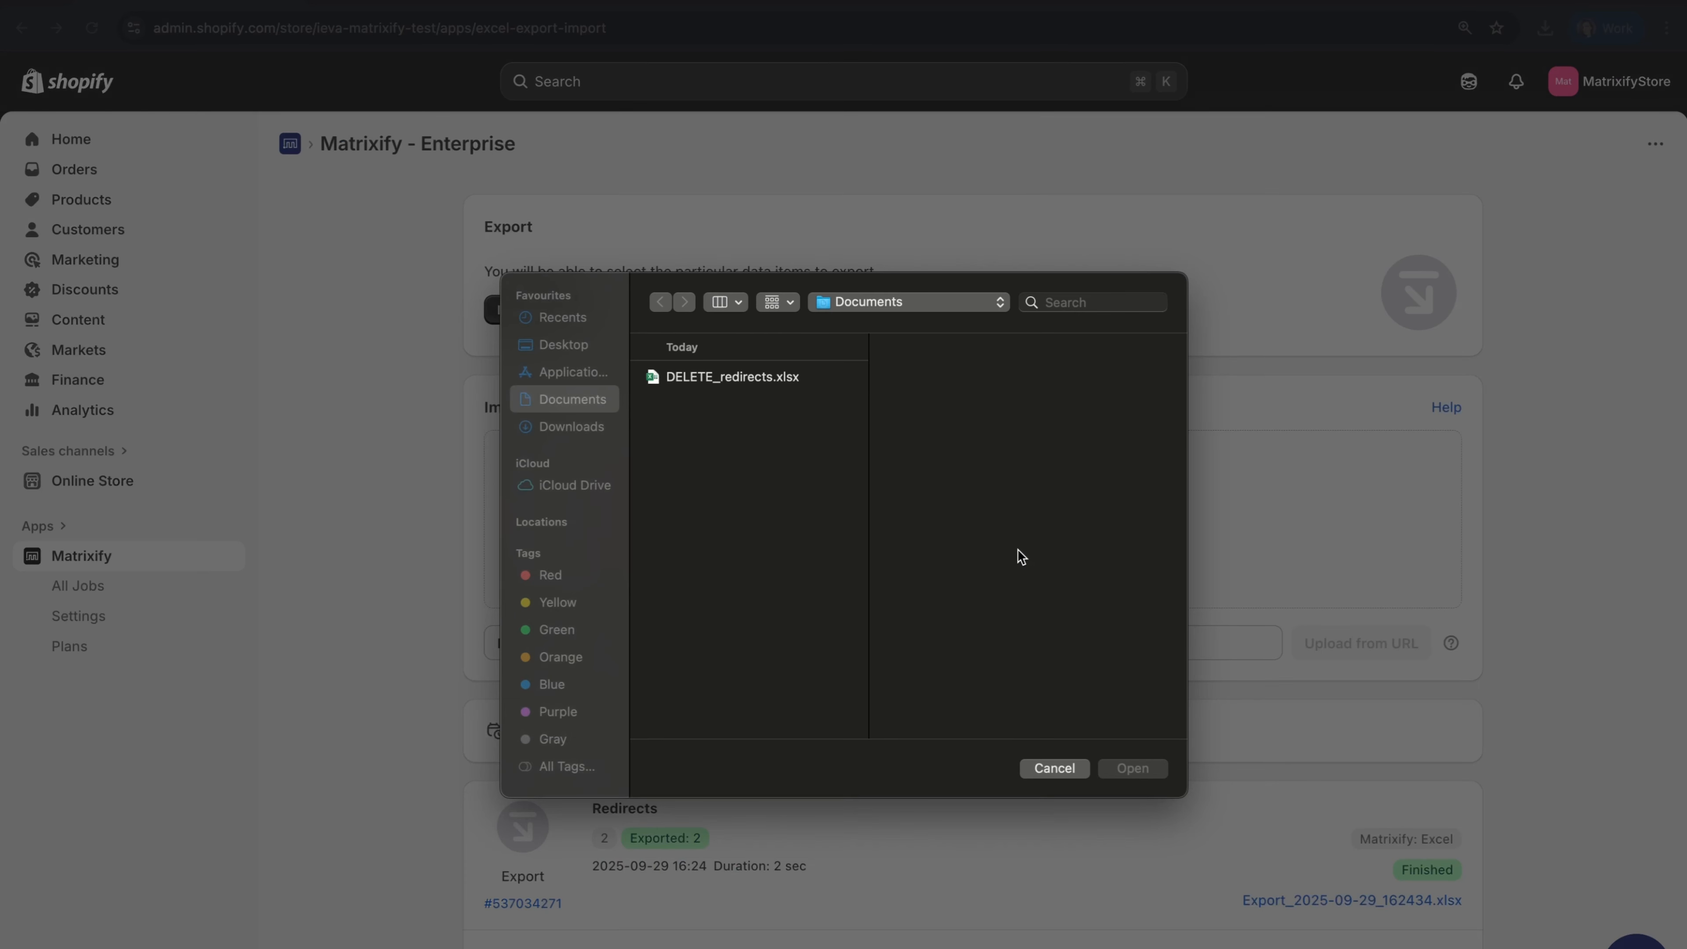
pyautogui.click(722, 378)
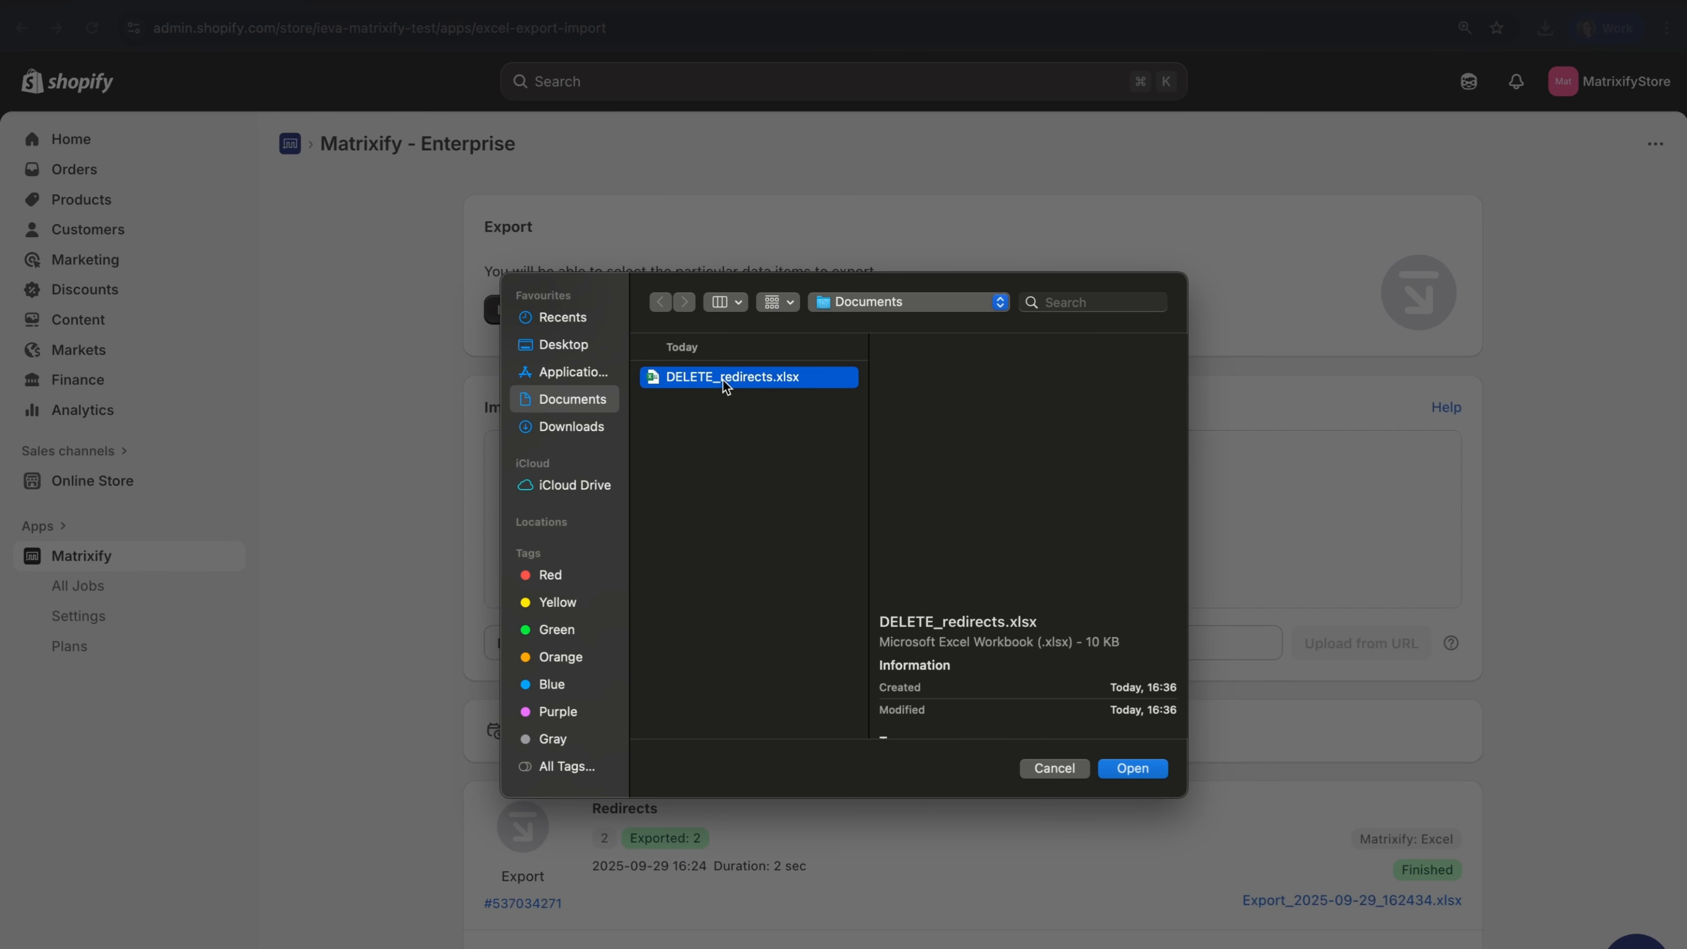
pyautogui.moveTo(721, 378); pyautogui.dragTo(747, 402)
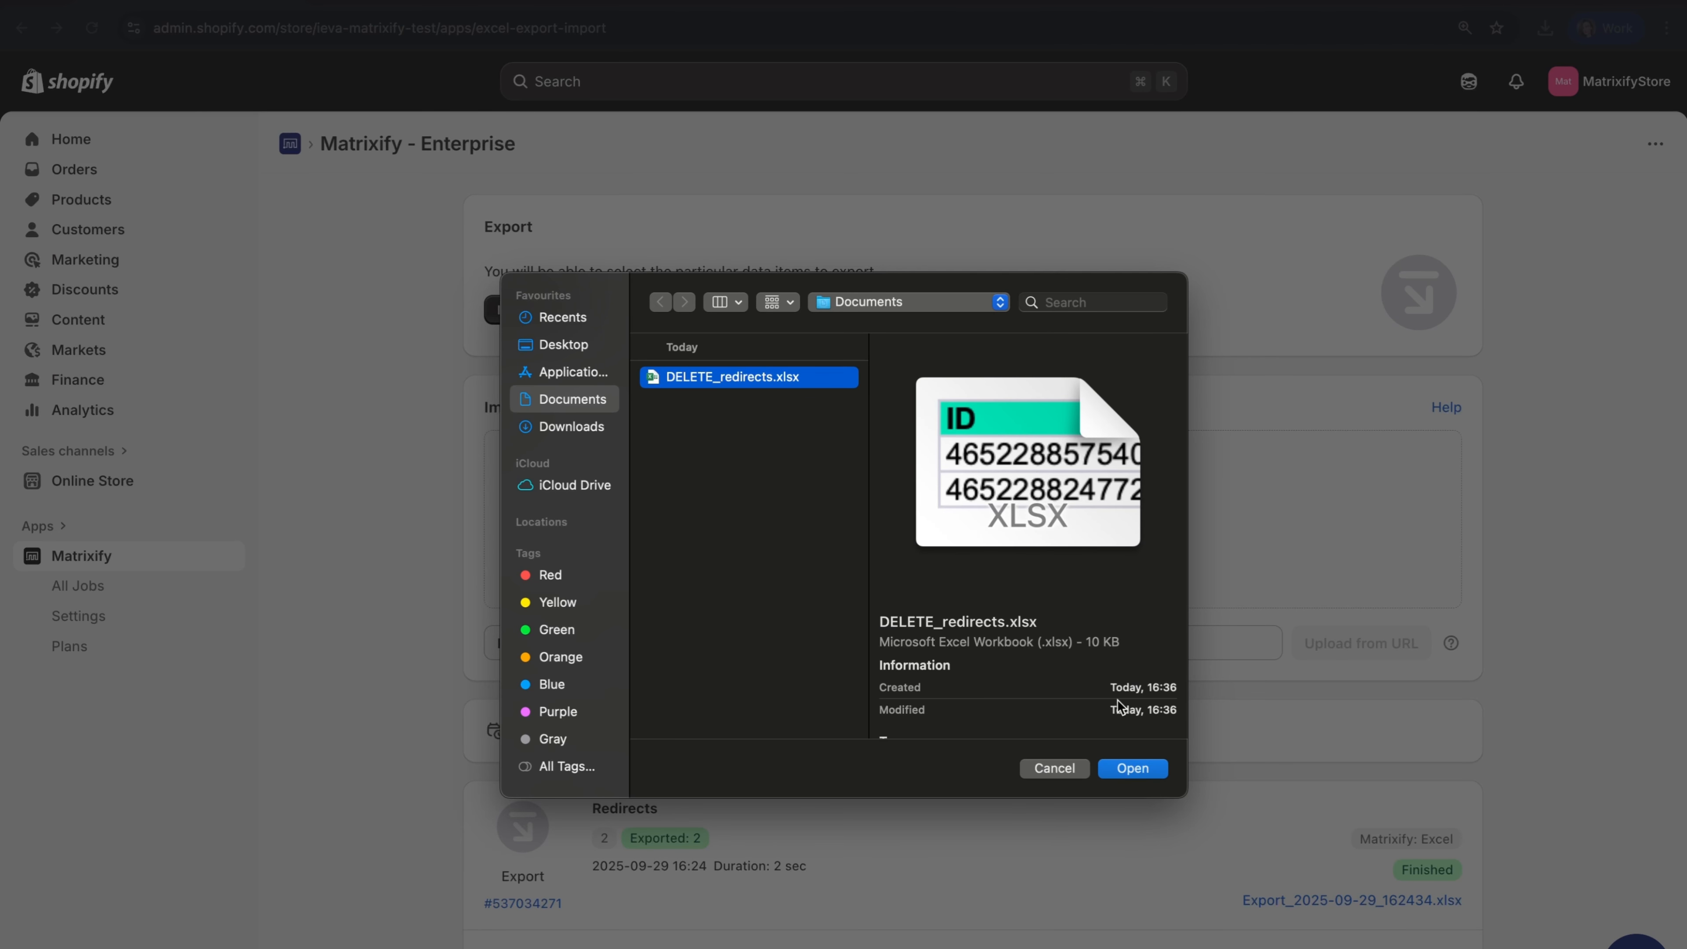
pyautogui.click(1136, 767)
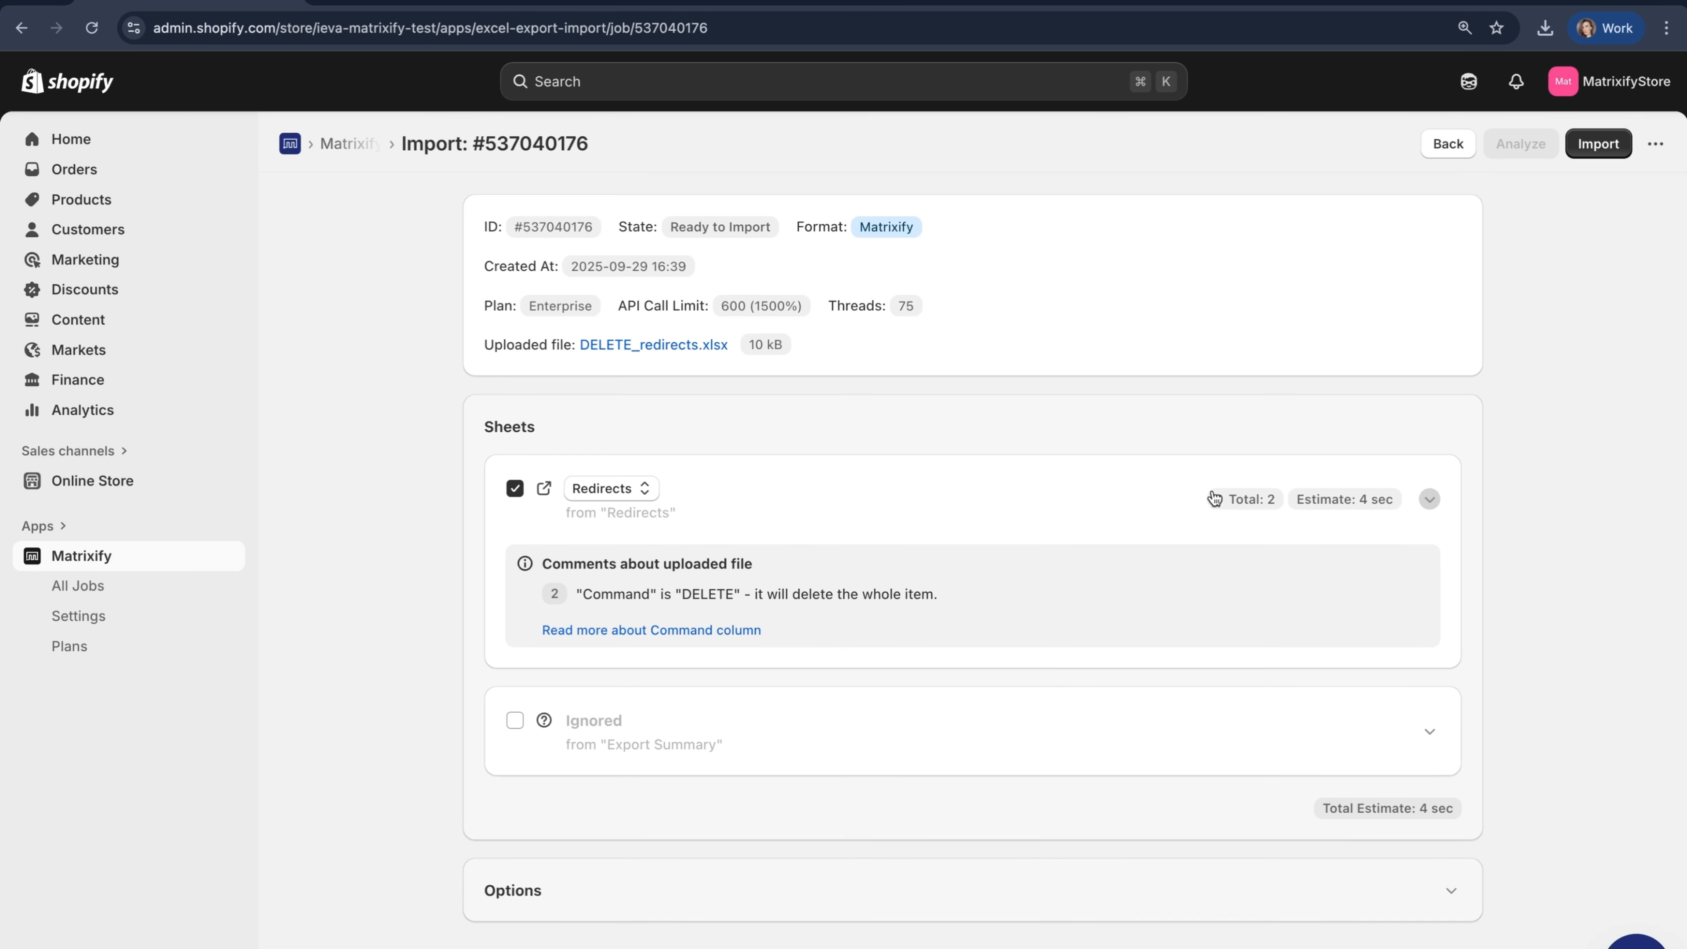
# - Check the Redirects sheet's columns and the comments about the uploaded file, and start the import
pyautogui.moveTo(1218, 499); pyautogui.dragTo(1288, 504)
pyautogui.click(1373, 506)
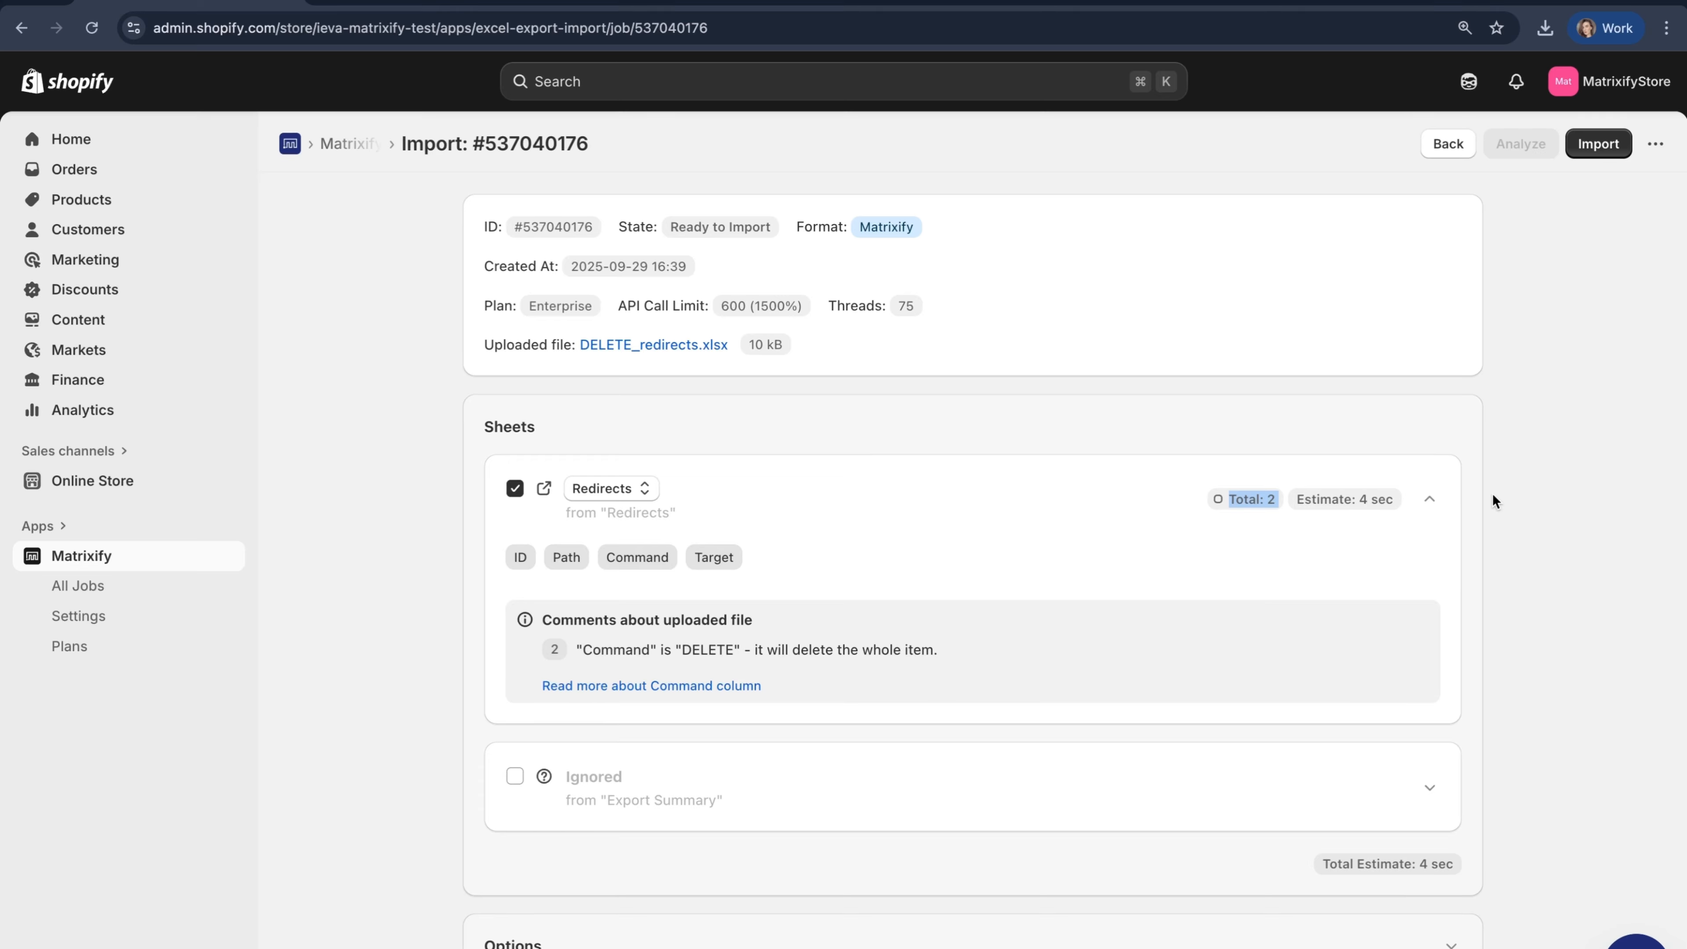
pyautogui.moveTo(536, 620); pyautogui.dragTo(980, 691)
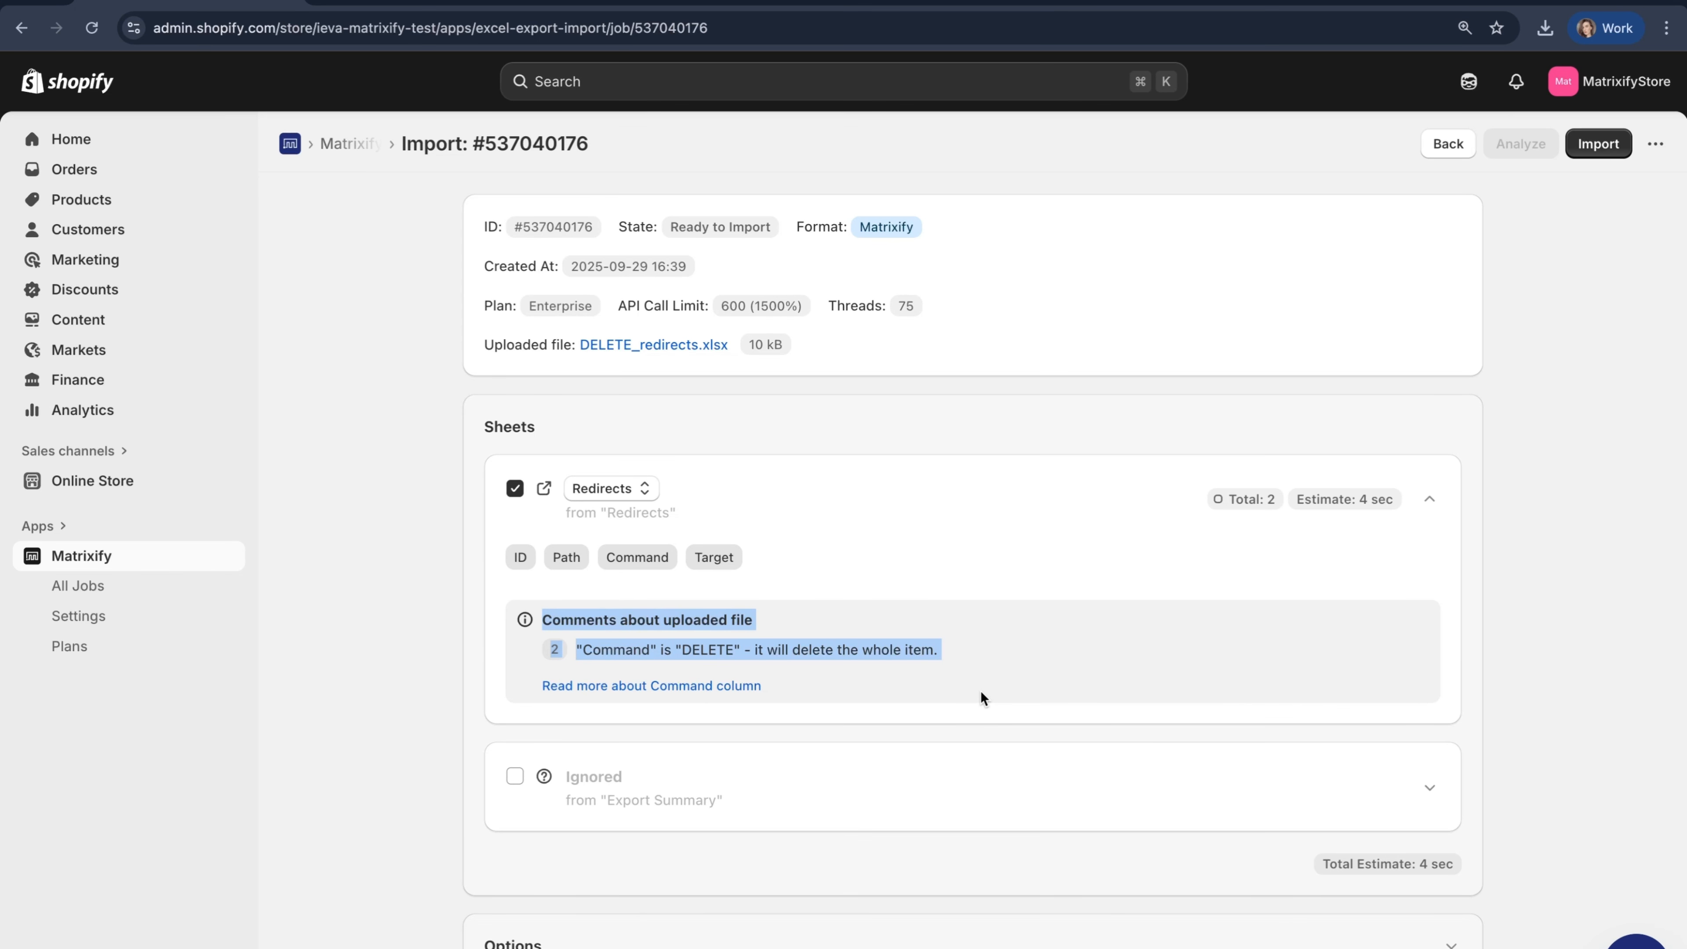
pyautogui.click(1489, 611)
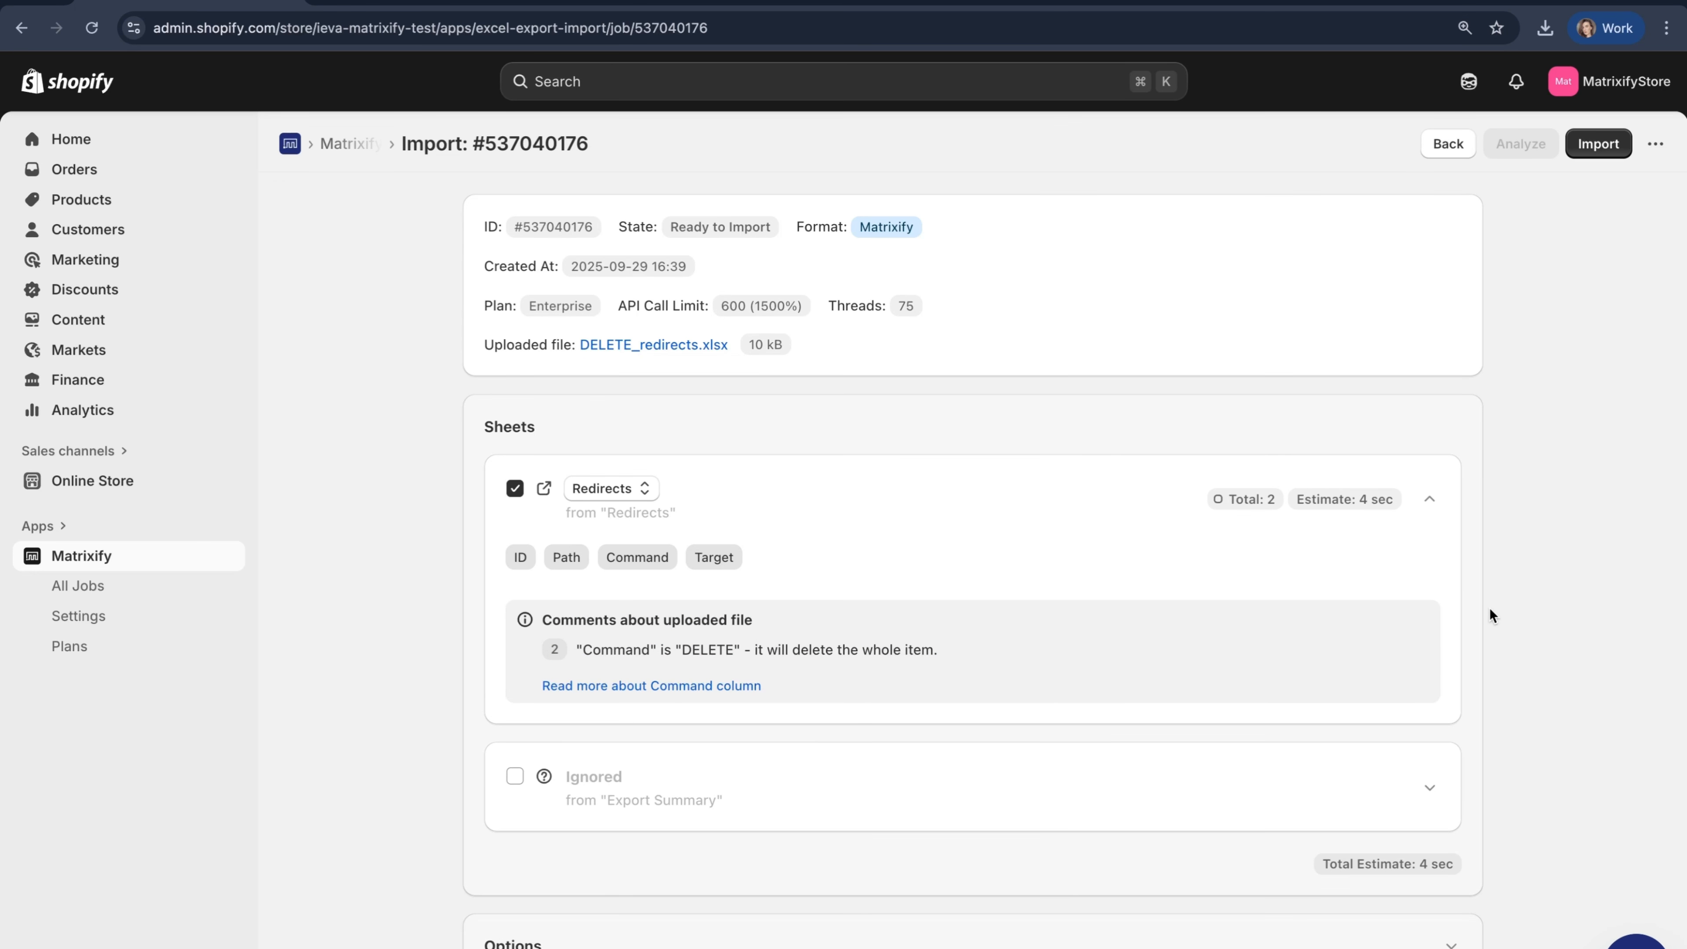
pyautogui.scroll(-2, 670, 621)
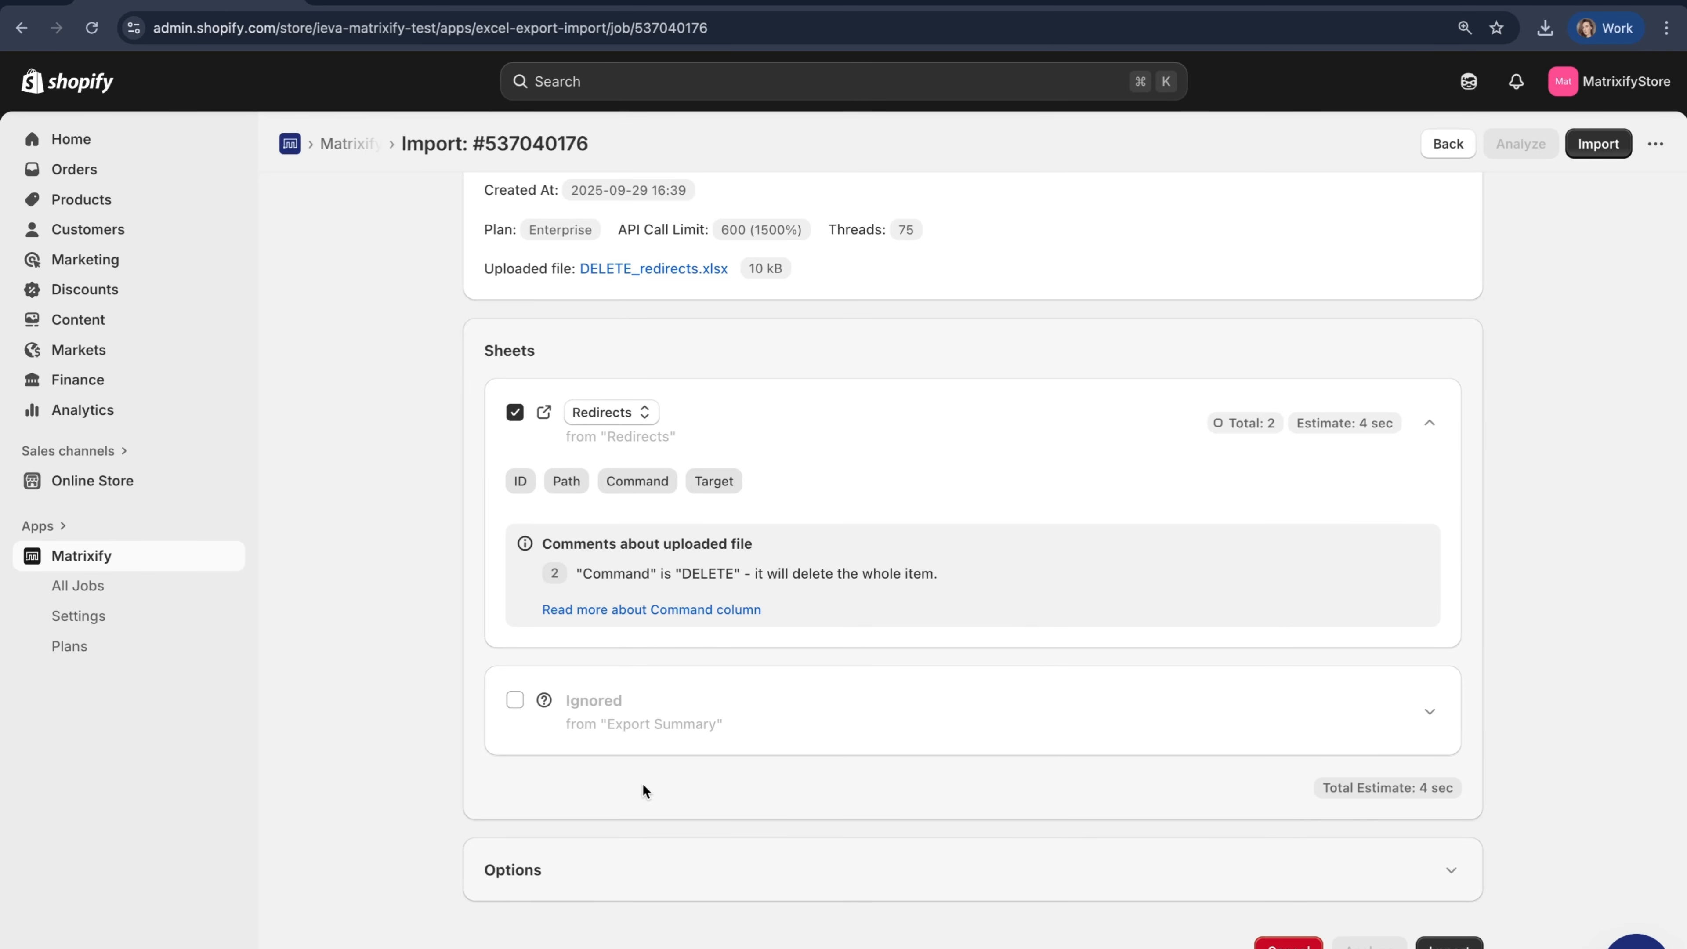
pyautogui.scroll(2, 641, 783)
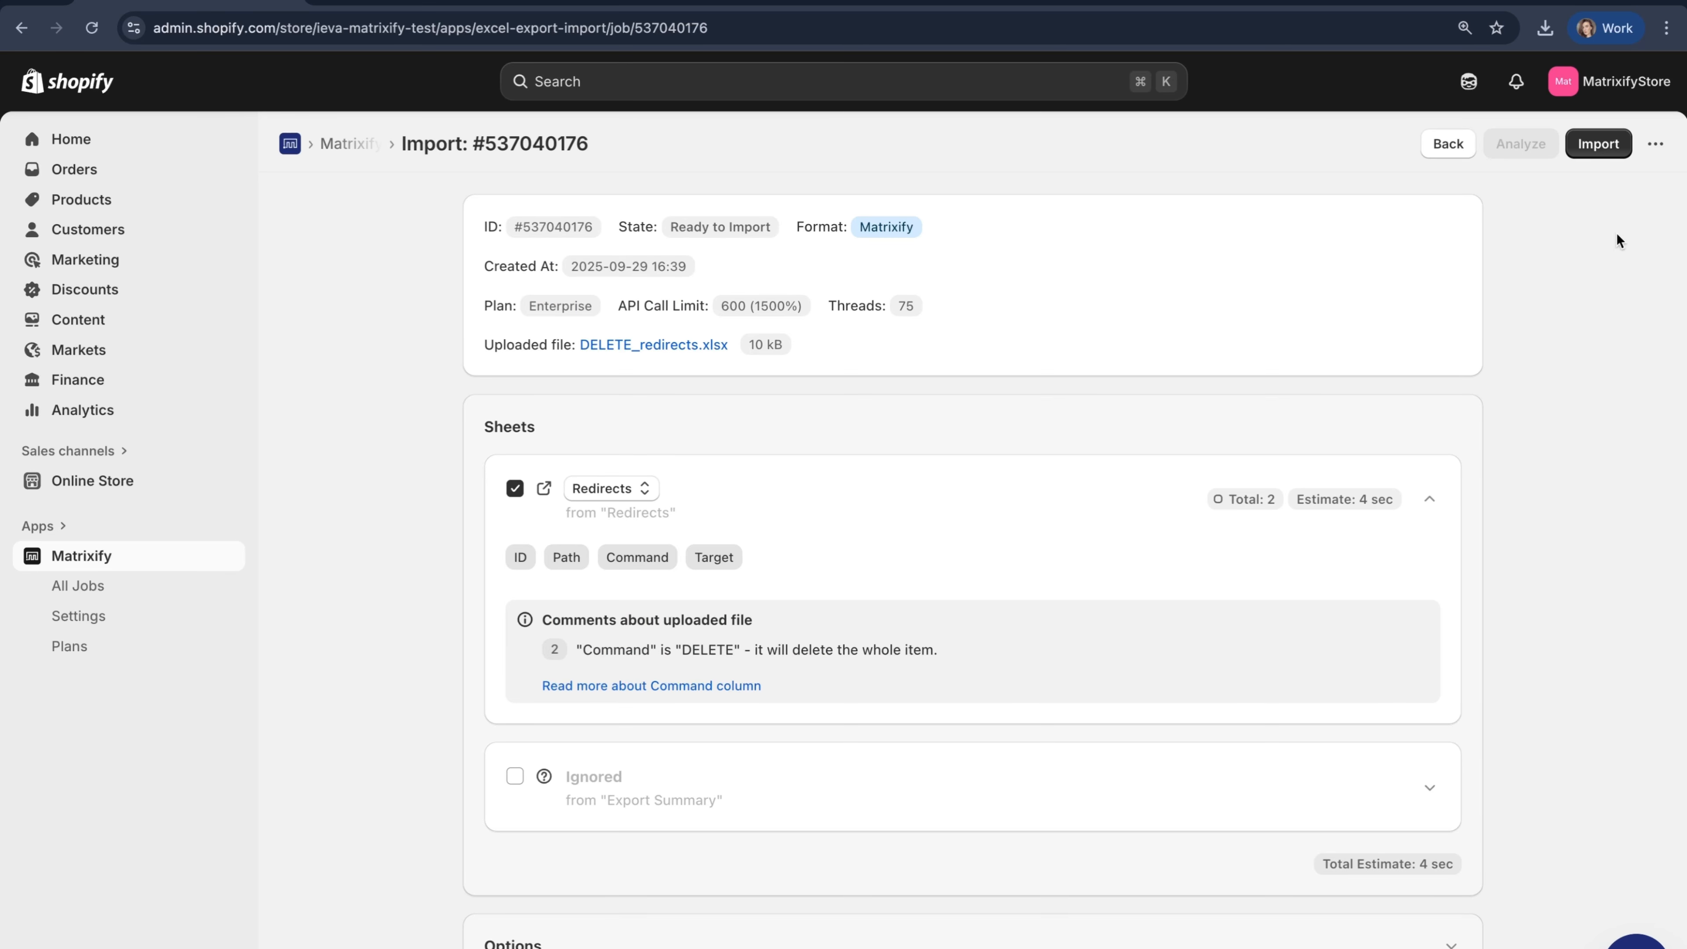
pyautogui.click(1597, 144)
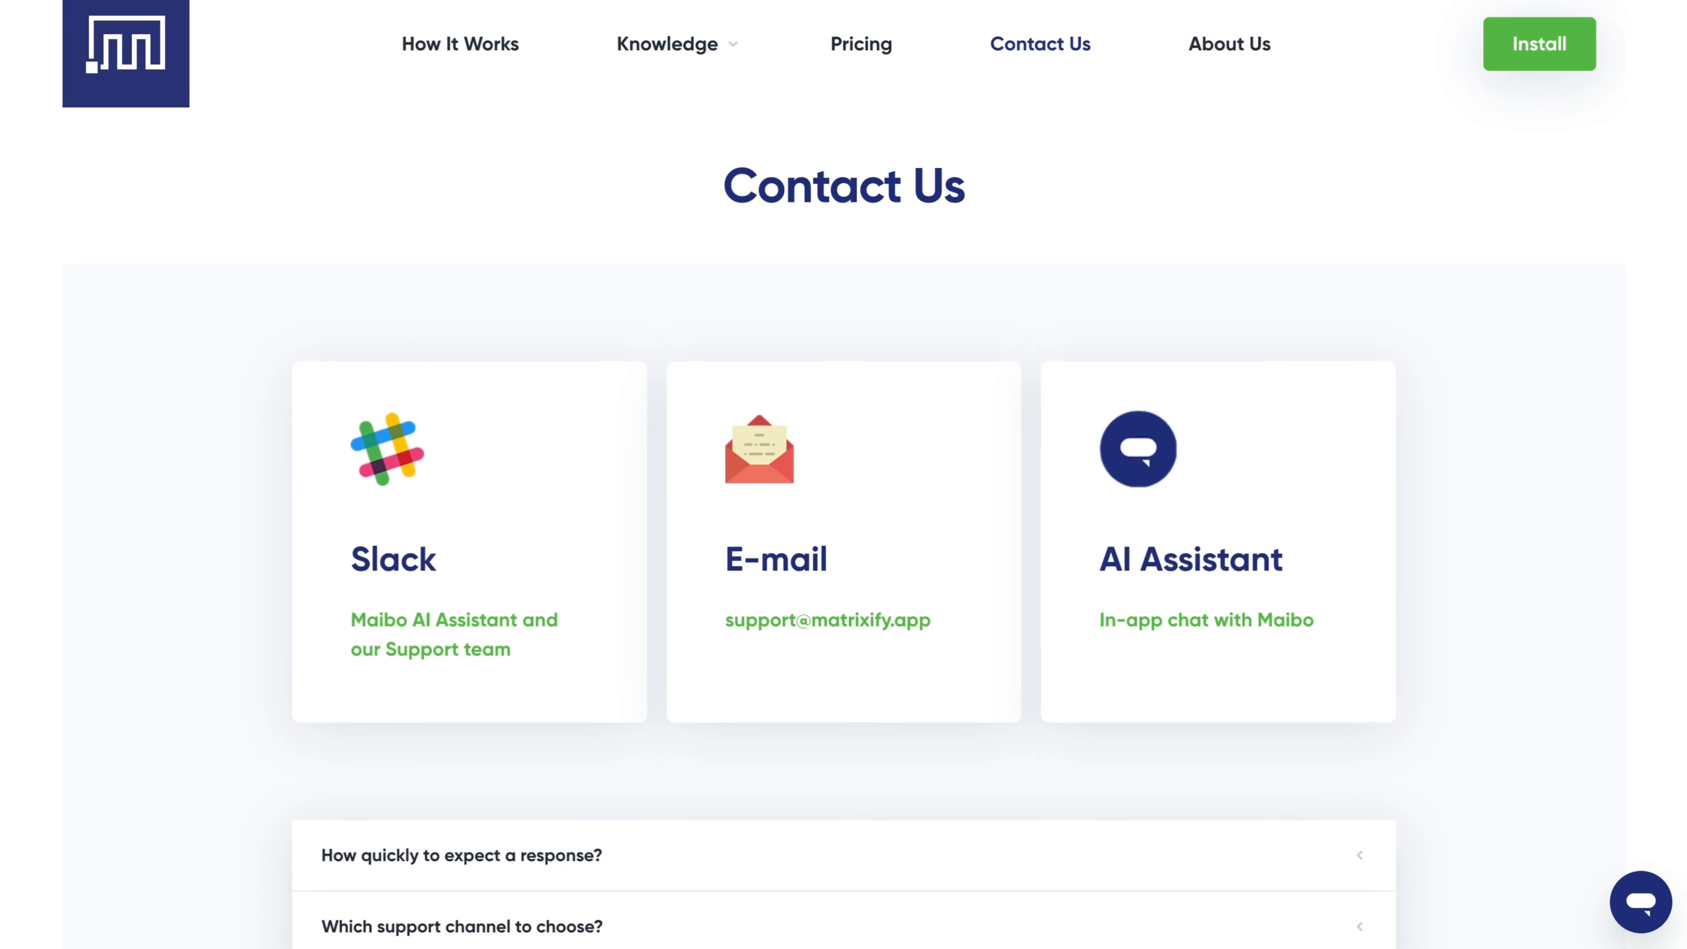
# - Open the AI support chat on Matrixify's Contact Us page
pyautogui.click(1640, 902)
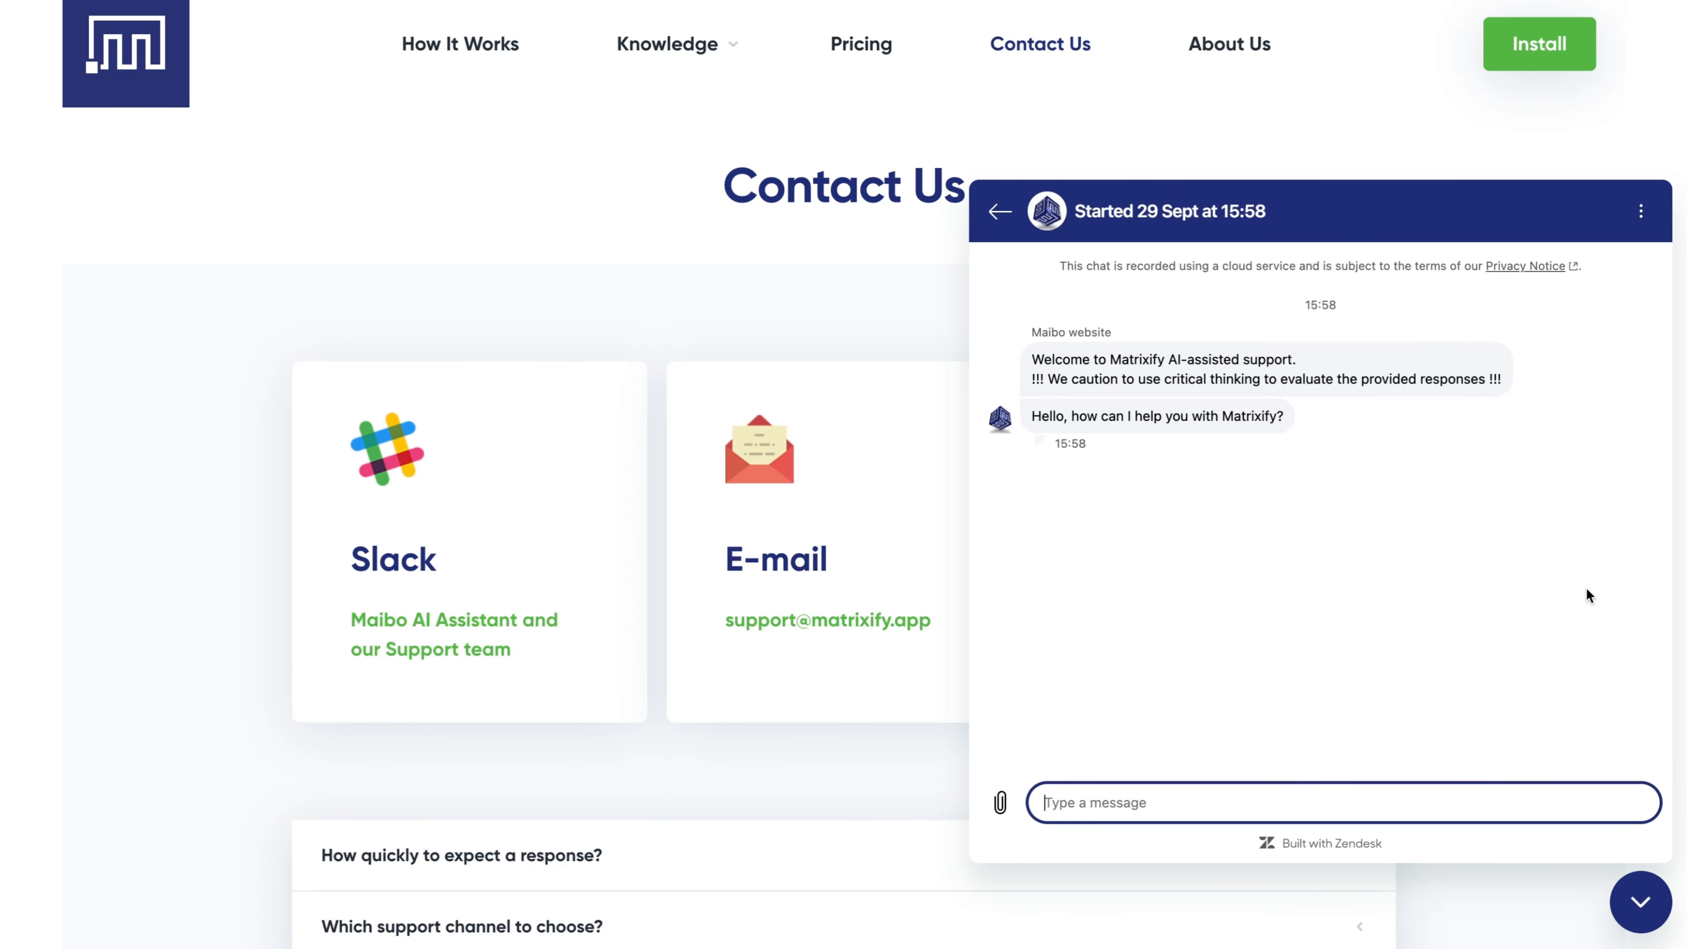